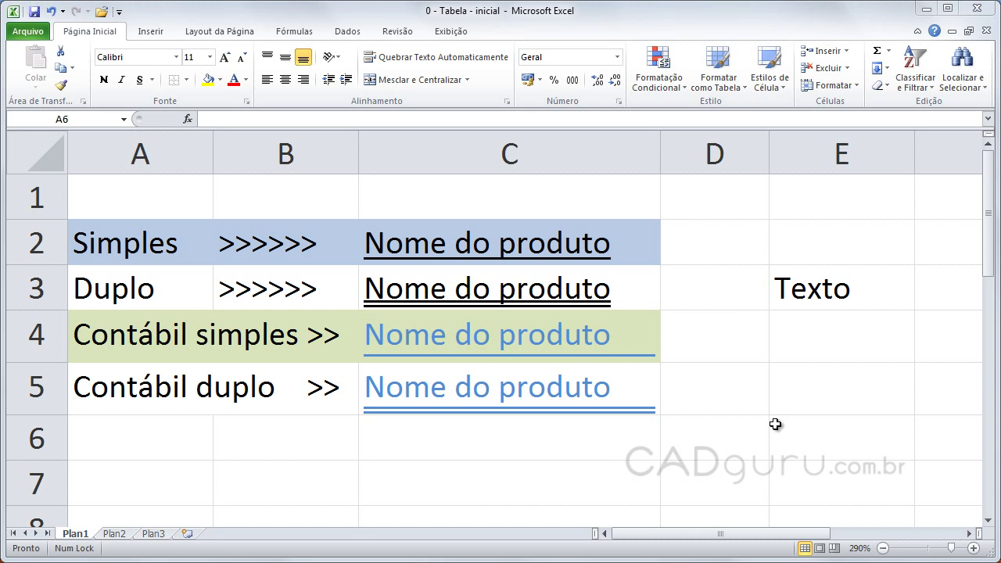
Add a bottom border to the empty cell E6.
left_click(808, 435)
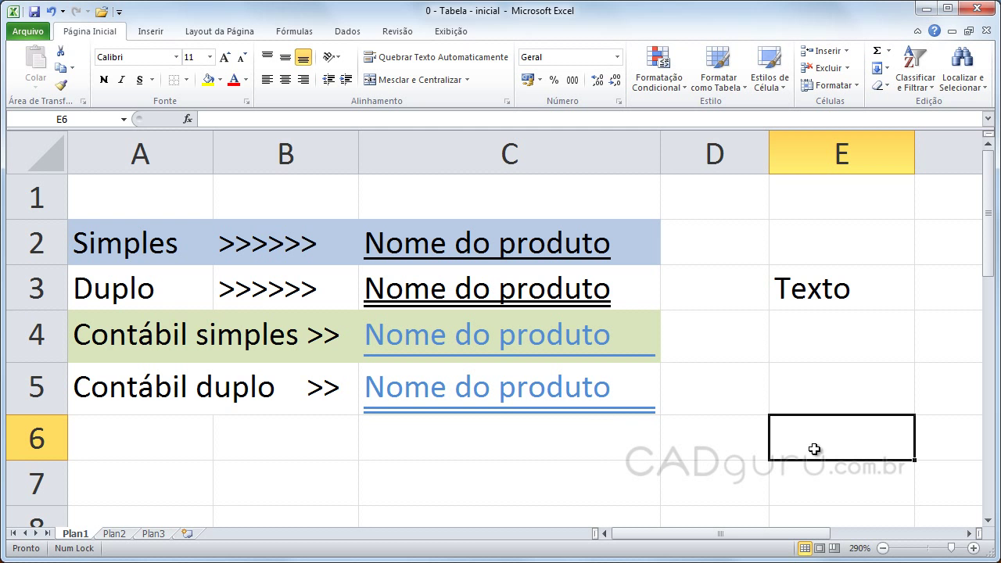
left_click(186, 79)
left_click(195, 118)
left_click(708, 477)
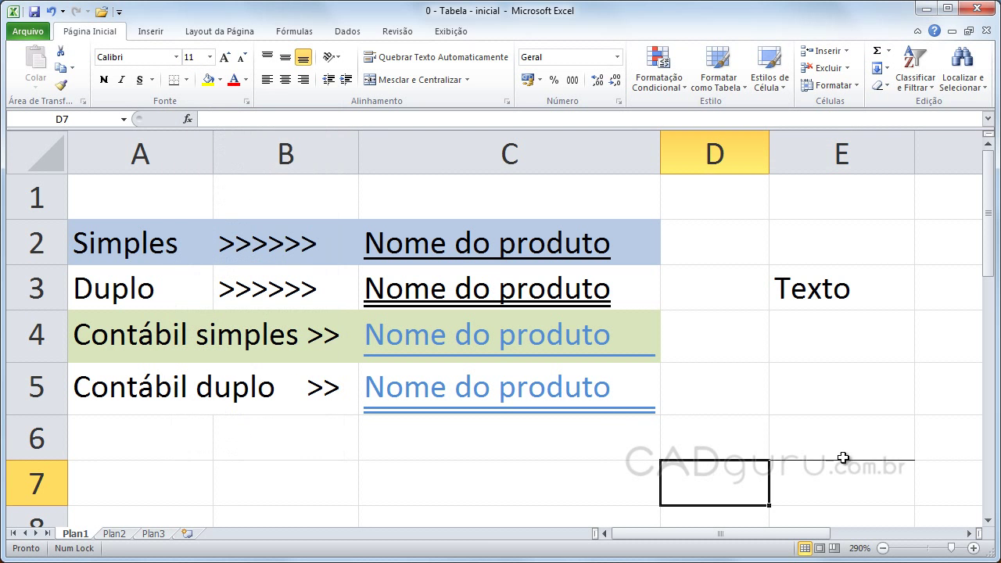
left_click(579, 474)
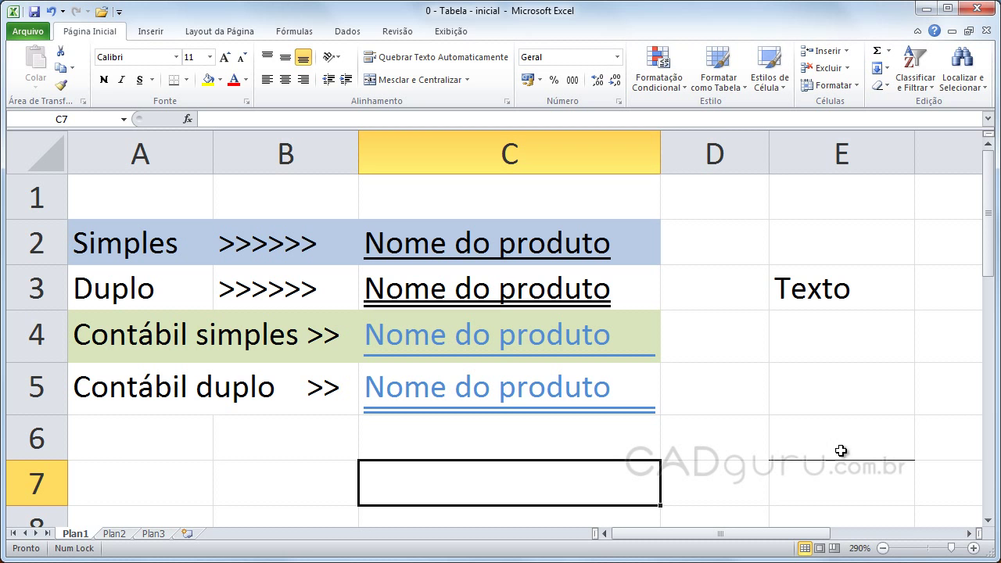
Apply the Contábil simples underline style to the word "Texto" in cell E3.
left_click(835, 298)
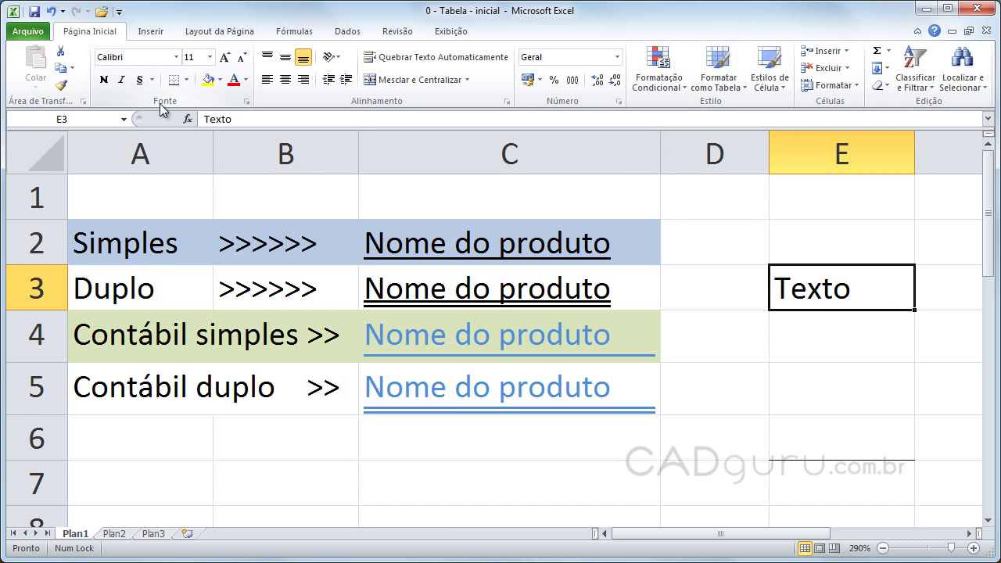
left_click(151, 80)
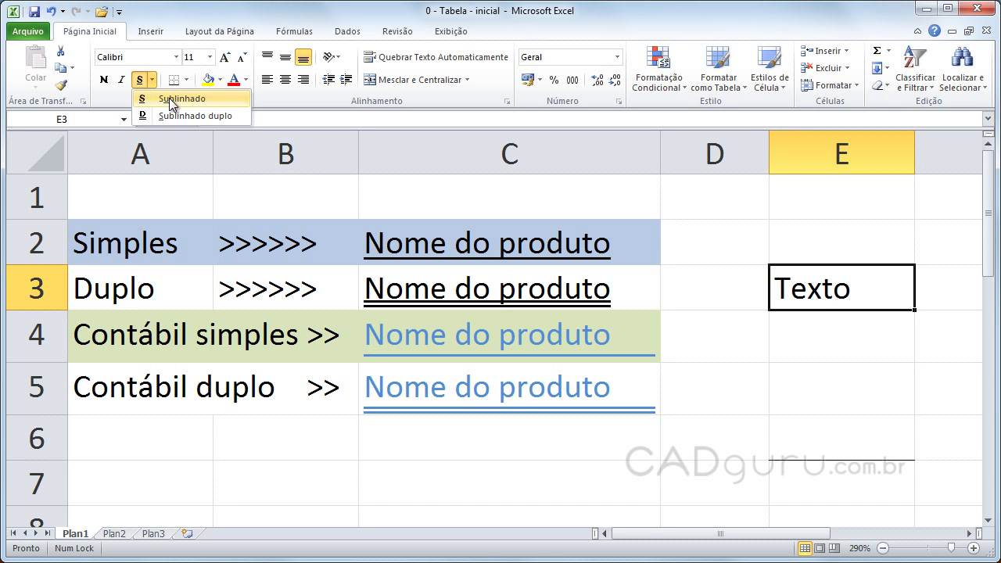
left_click(285, 110)
left_click(247, 101)
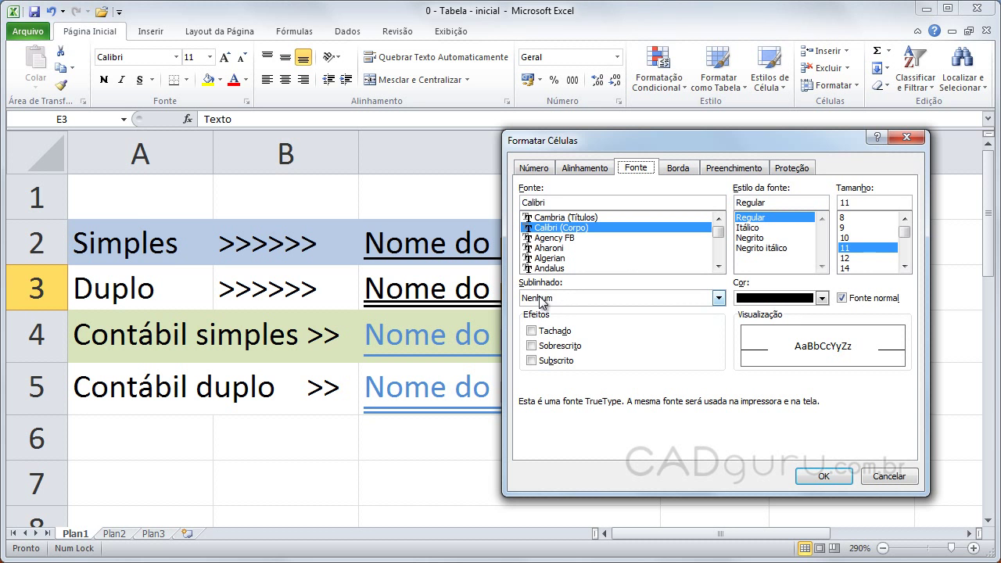
left_click(718, 298)
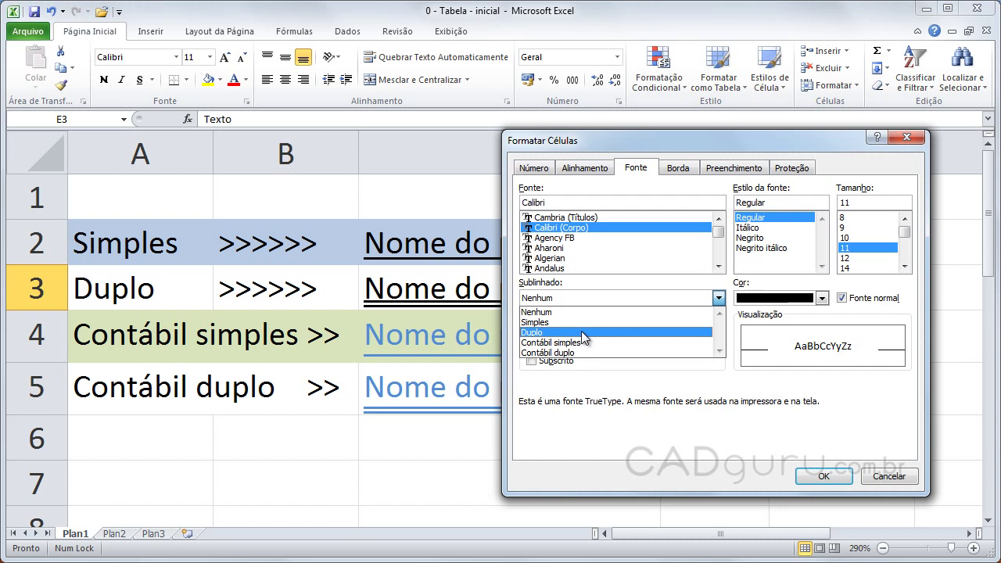
left_click(588, 343)
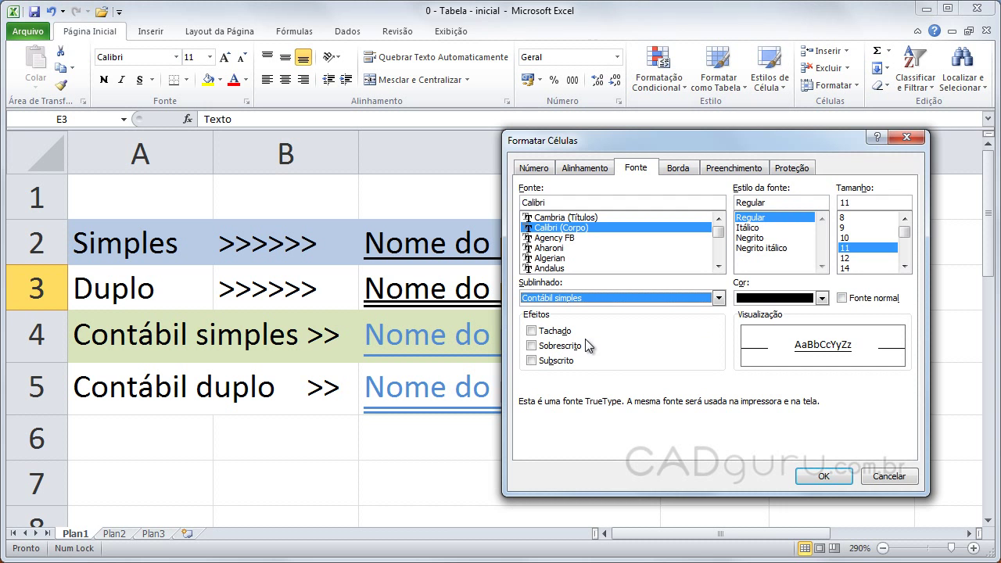
left_click(823, 476)
left_click(628, 480)
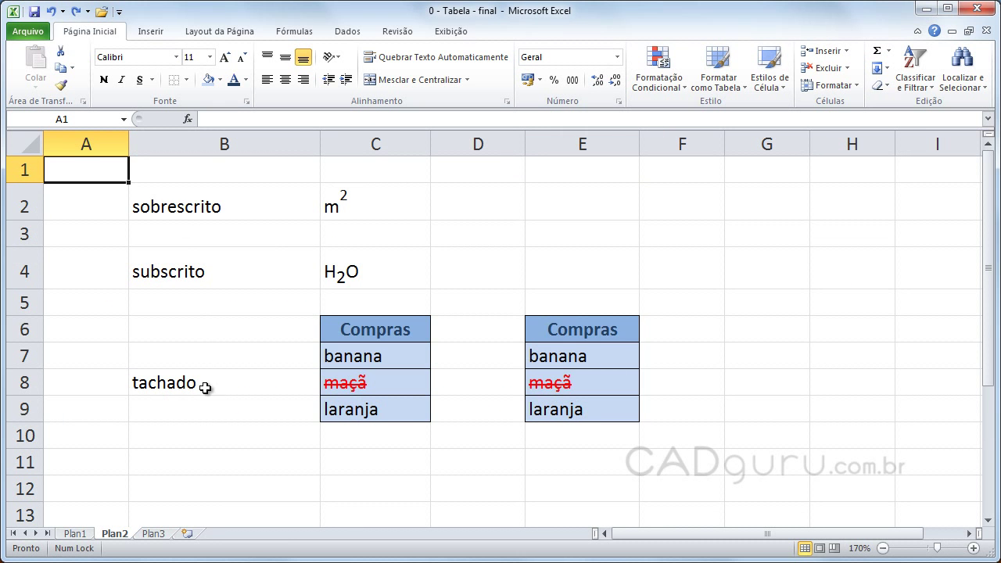
Enter m2 in cell E2 with the 2 formatted as superscript (Sobrescrito) at font size 14.
scroll(270, 235, "down", 1)
scroll(253, 248, "up", 1)
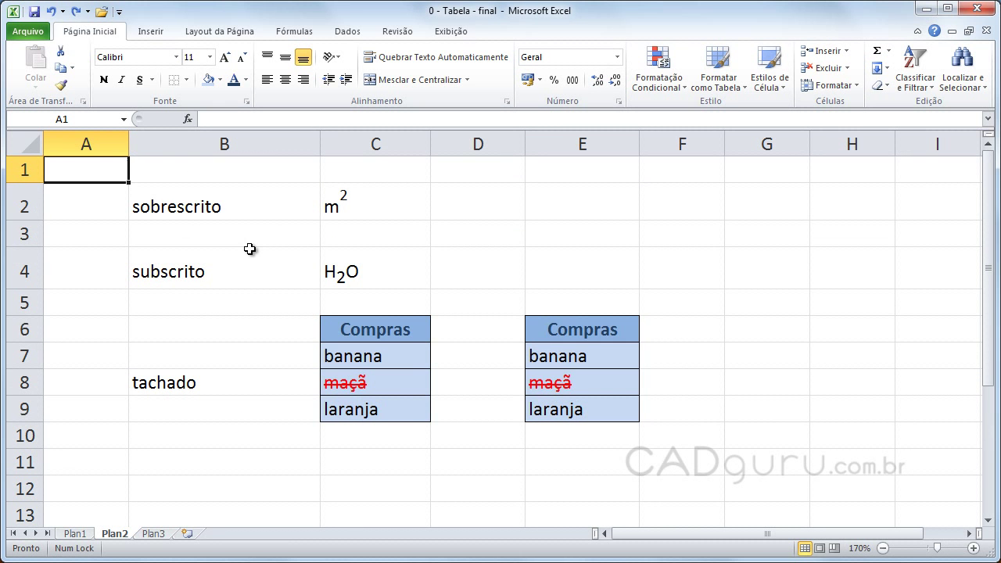
left_click(548, 205)
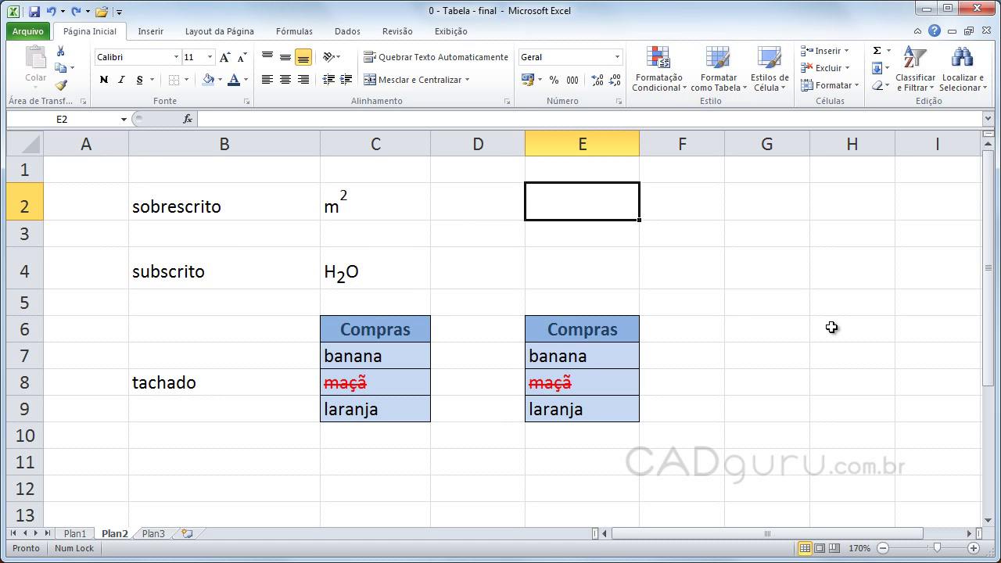
type("m2")
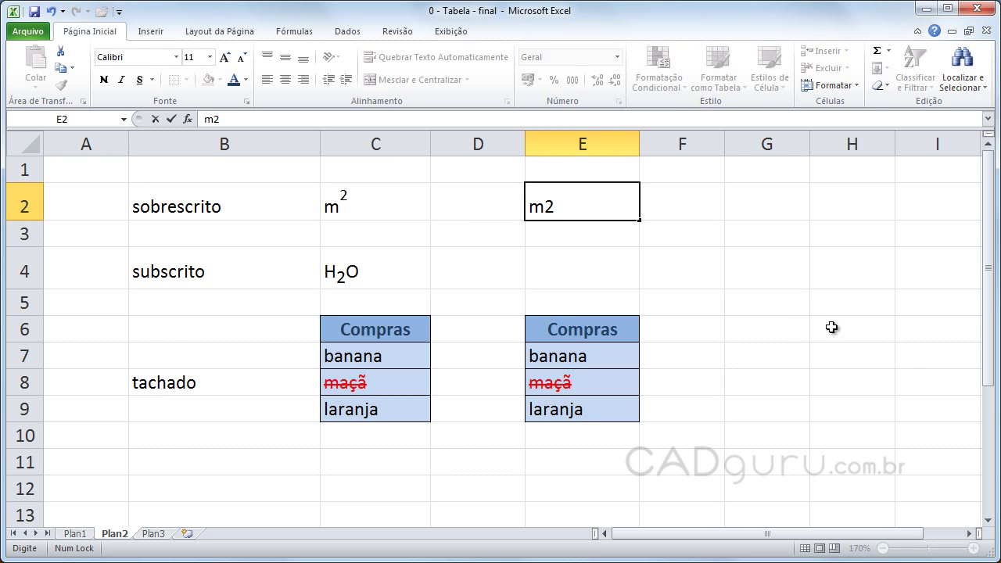
left_click_drag(545, 205, 556, 205)
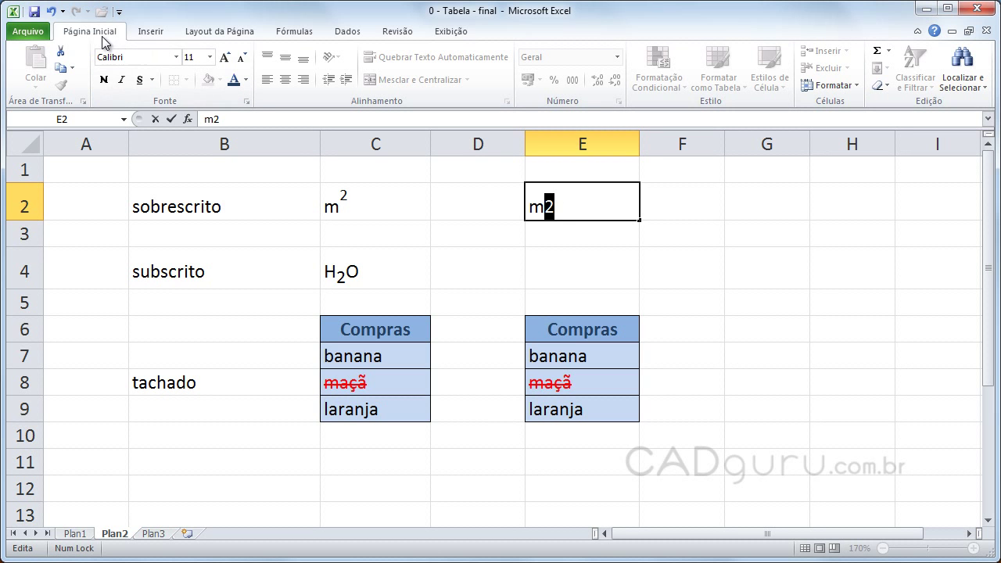
left_click(246, 101)
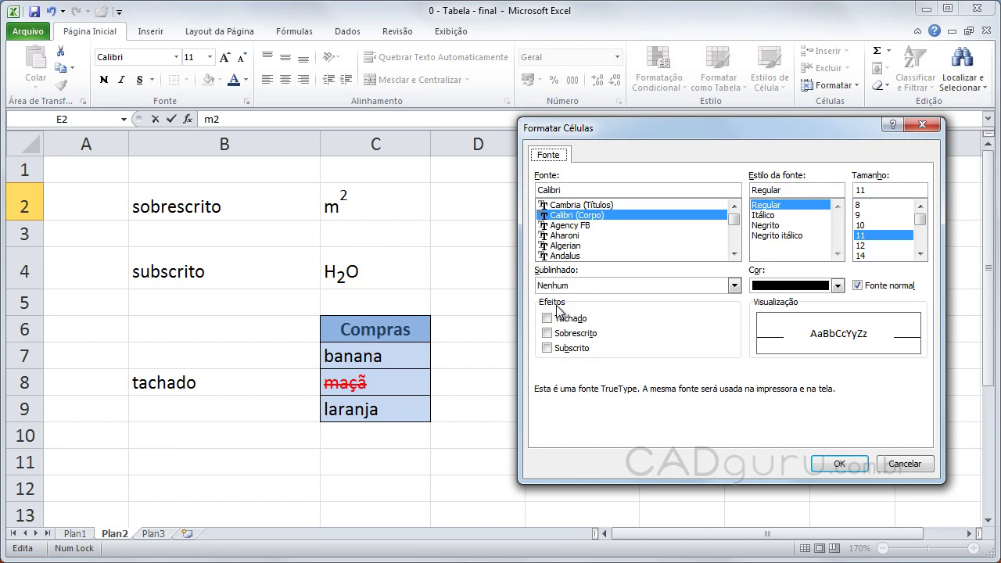
left_click(546, 335)
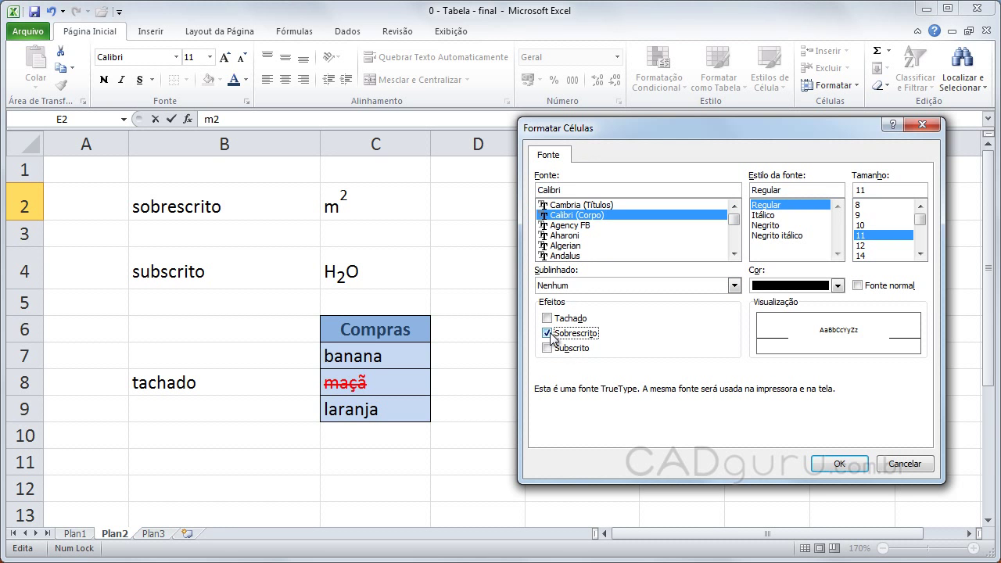
left_click(868, 256)
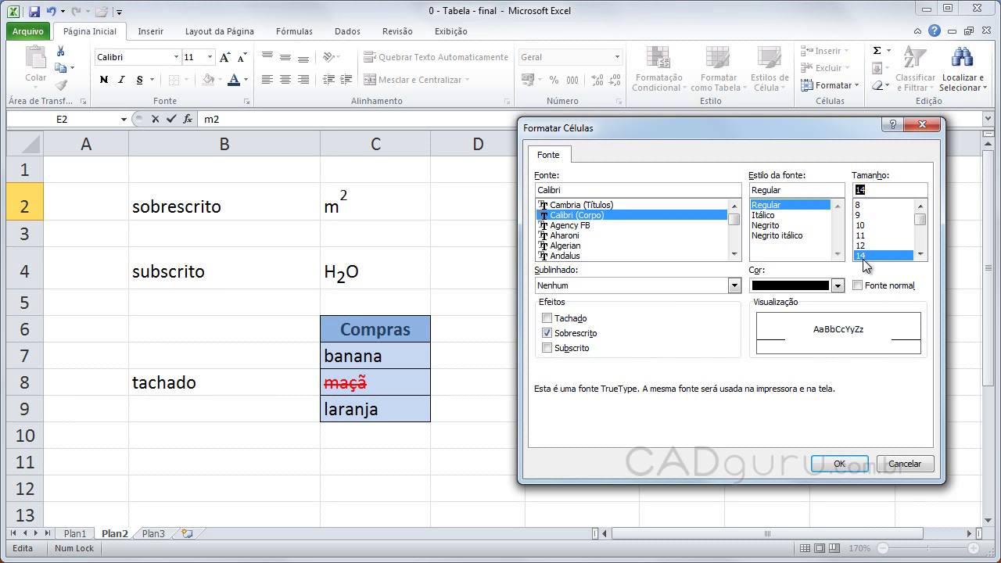
left_click(839, 463)
left_click(816, 310)
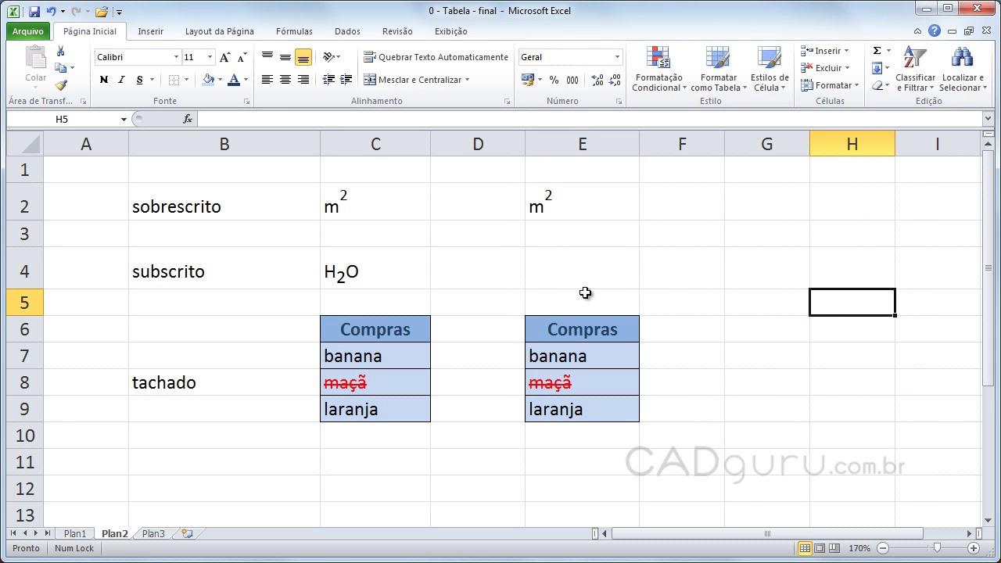
Enter H2O in cell E4 with the 2 formatted as subscript (Subscrito) at font size 14.
left_click(563, 270)
type("H2O")
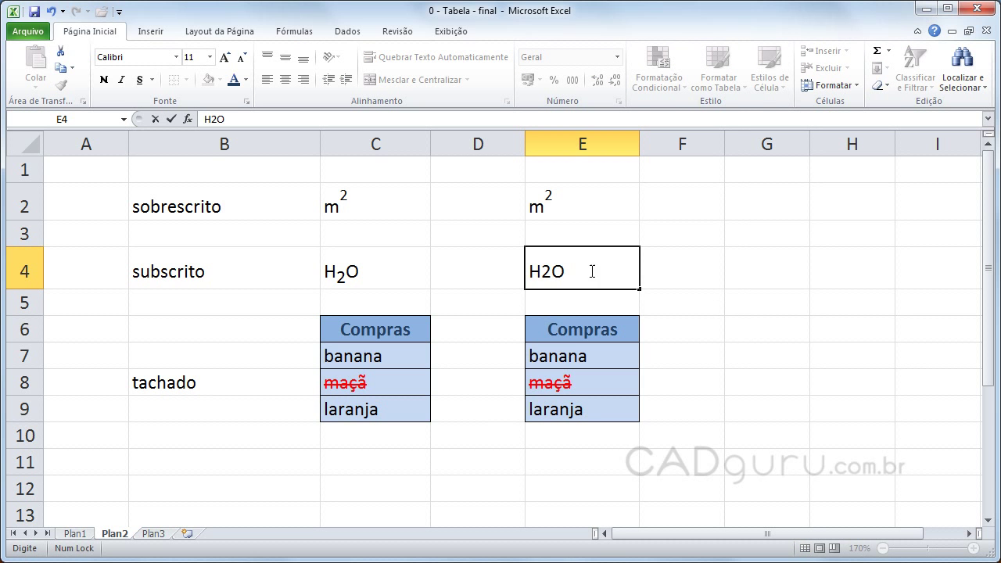
left_click_drag(542, 267, 551, 266)
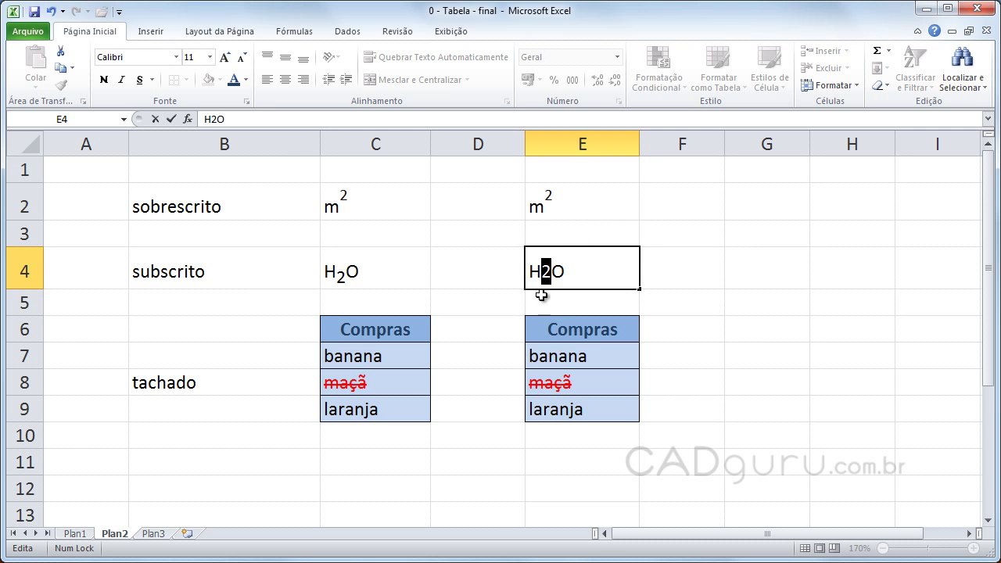
left_click(245, 101)
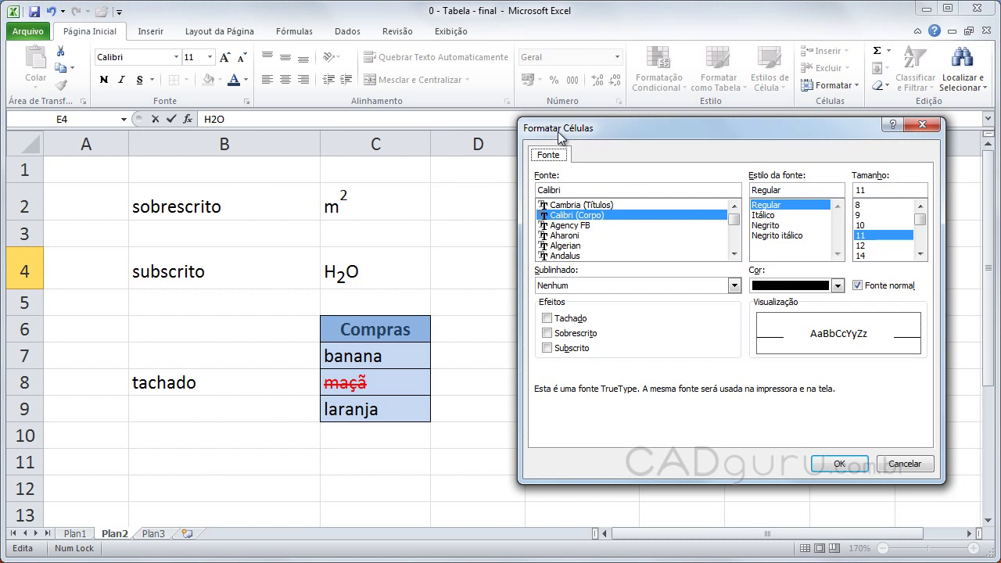
left_click(546, 347)
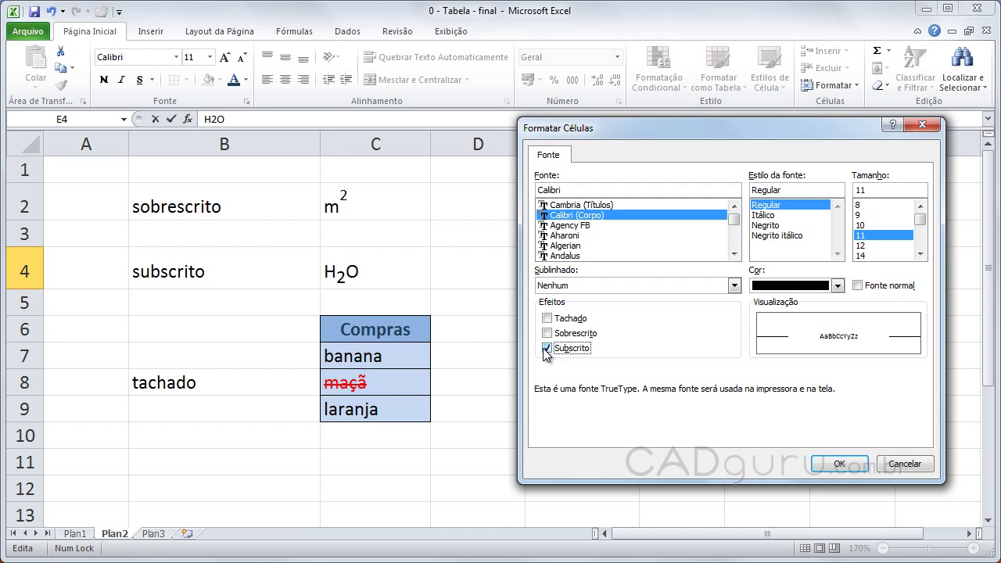
left_click(863, 256)
left_click(838, 463)
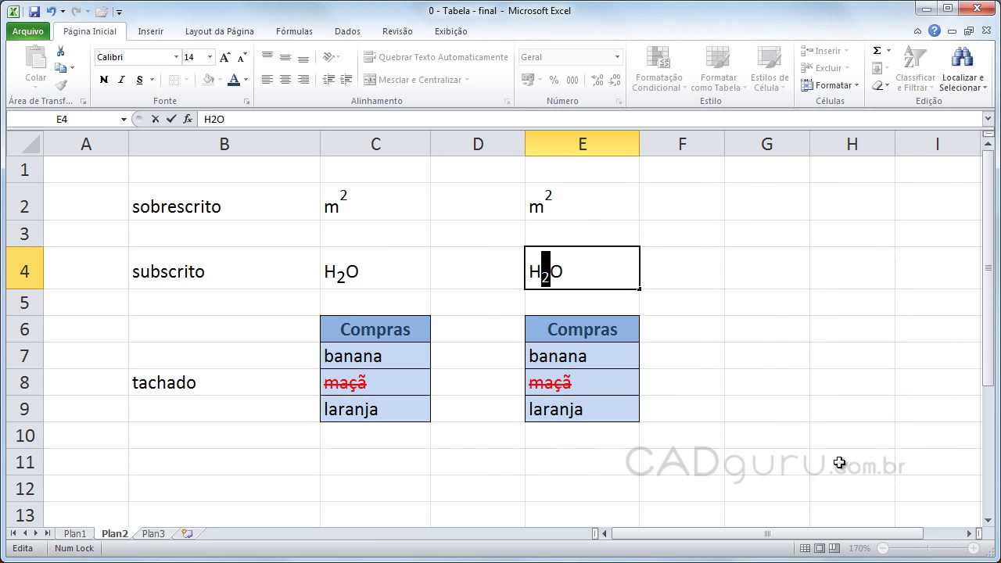
left_click(758, 373)
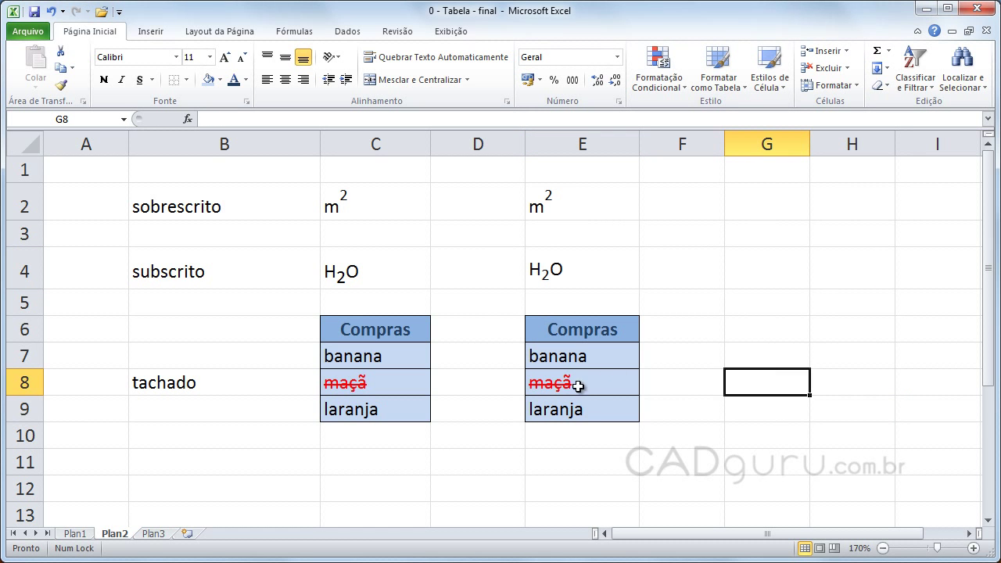
Format "laranja" in cell E9 of the second Compras list with strikethrough (Tachado) and red font color.
left_click(577, 409)
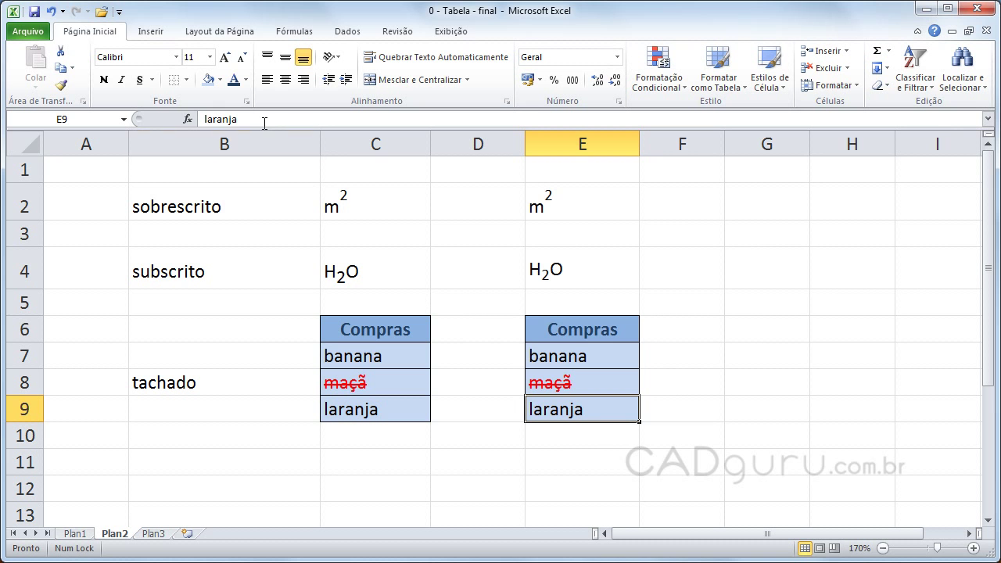
left_click(247, 101)
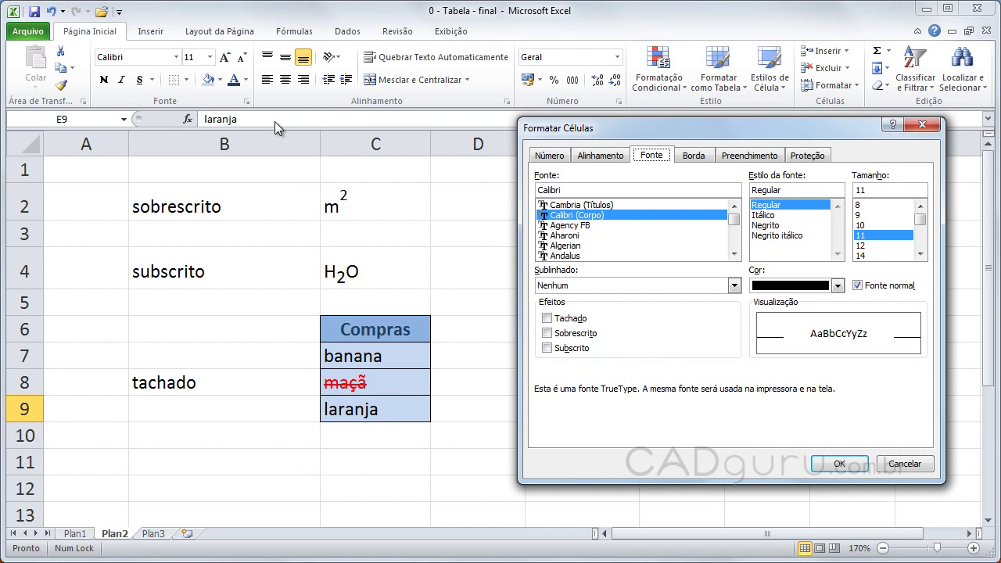
left_click(572, 319)
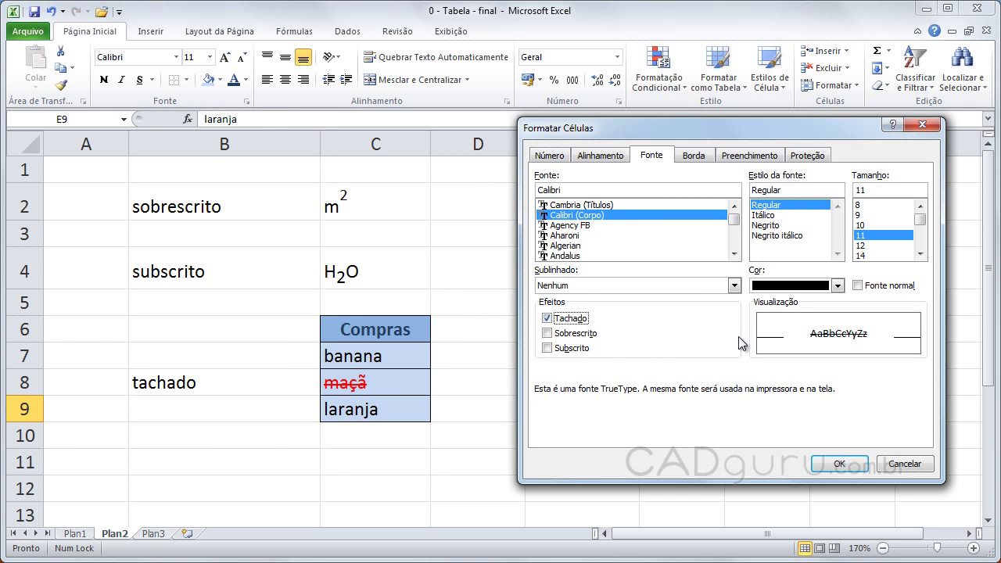
left_click(836, 285)
left_click(770, 416)
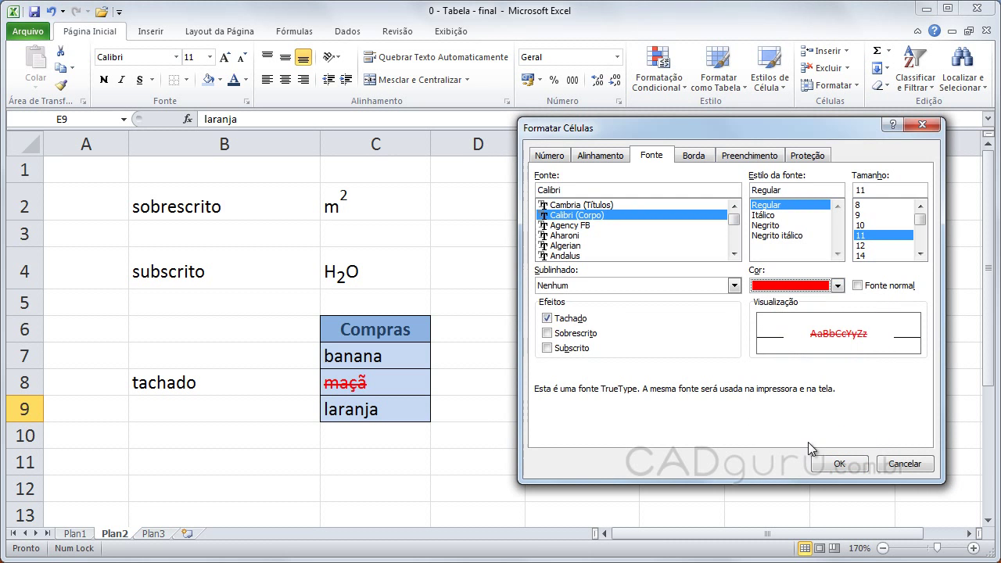
left_click(833, 463)
left_click(827, 450)
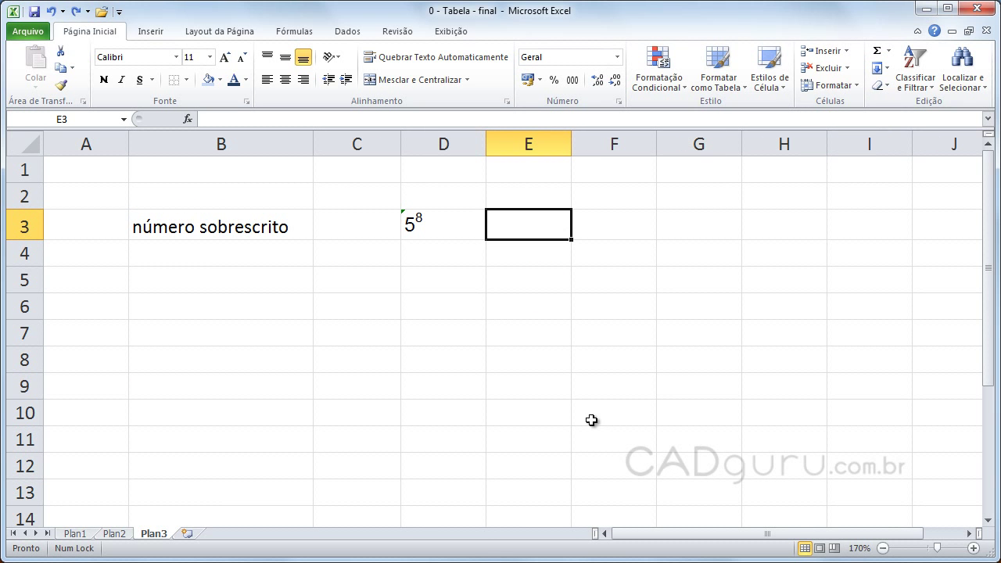
Enter 58 in cell E3 and try to format the 8 as superscript (Sobrescrito) at font size 14.
type("58")
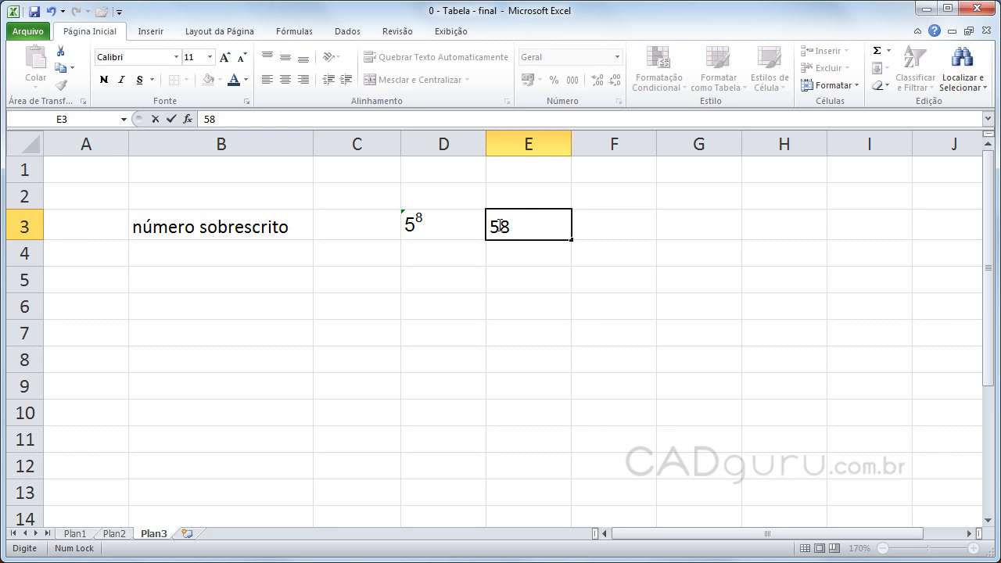
left_click_drag(504, 226, 512, 226)
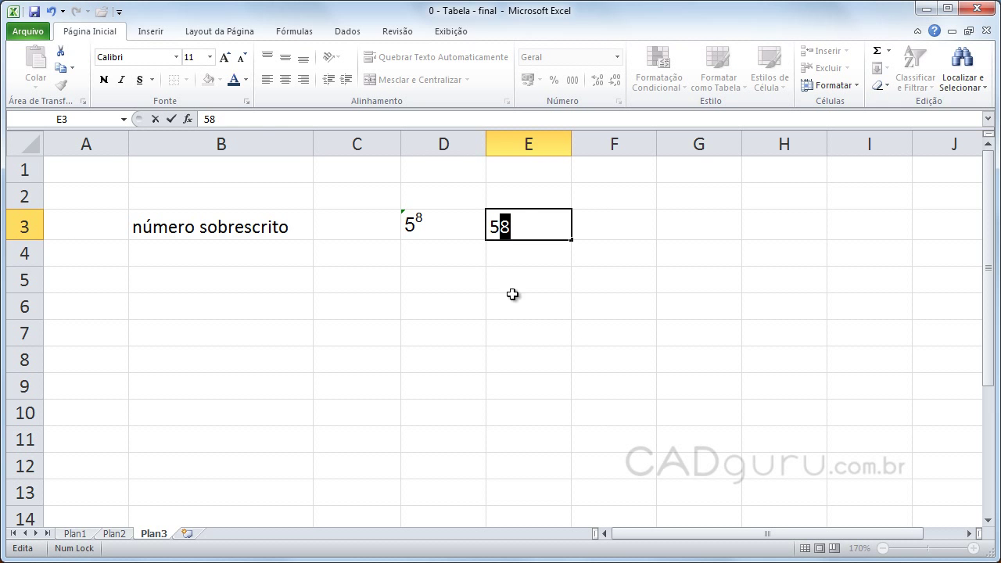
left_click(246, 101)
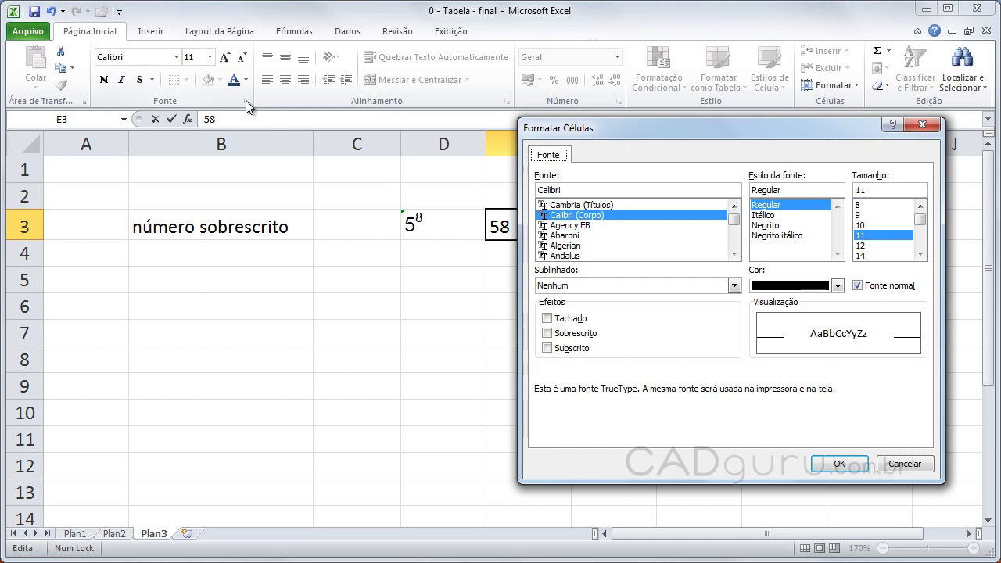
left_click(566, 334)
left_click(873, 255)
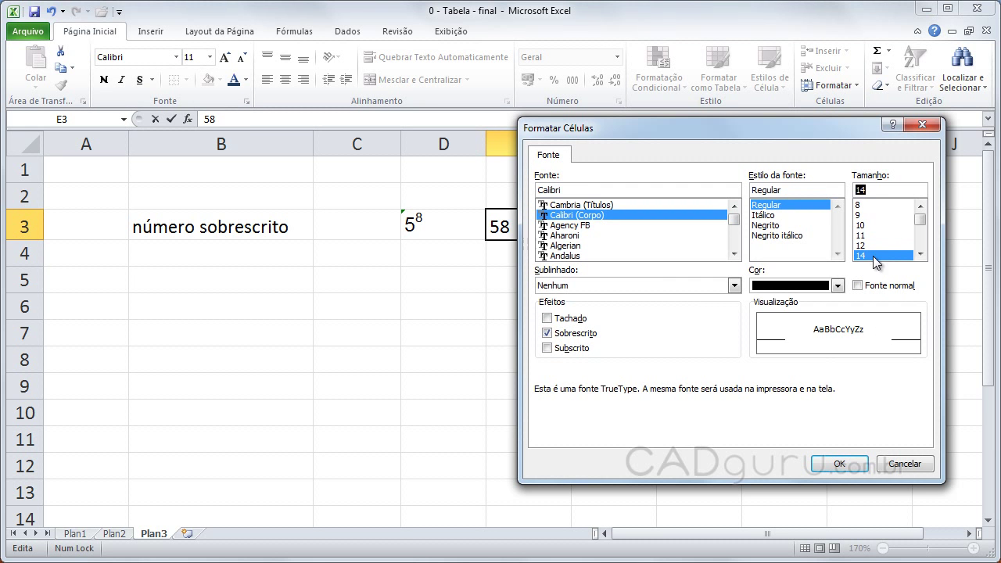
left_click(838, 463)
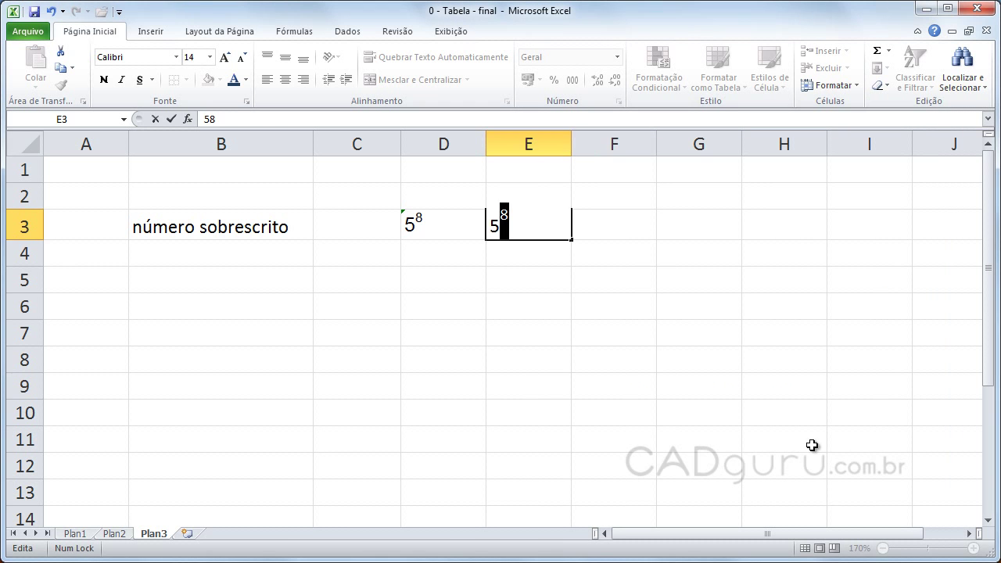
left_click(622, 355)
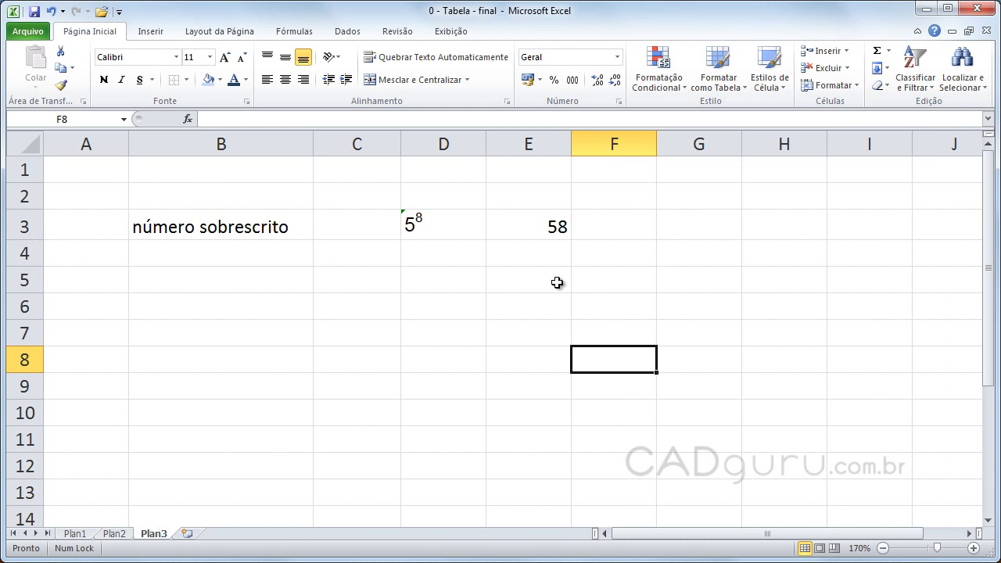
Set the number format of cell E3, which holds 58, to Text (Texto).
left_click(520, 223)
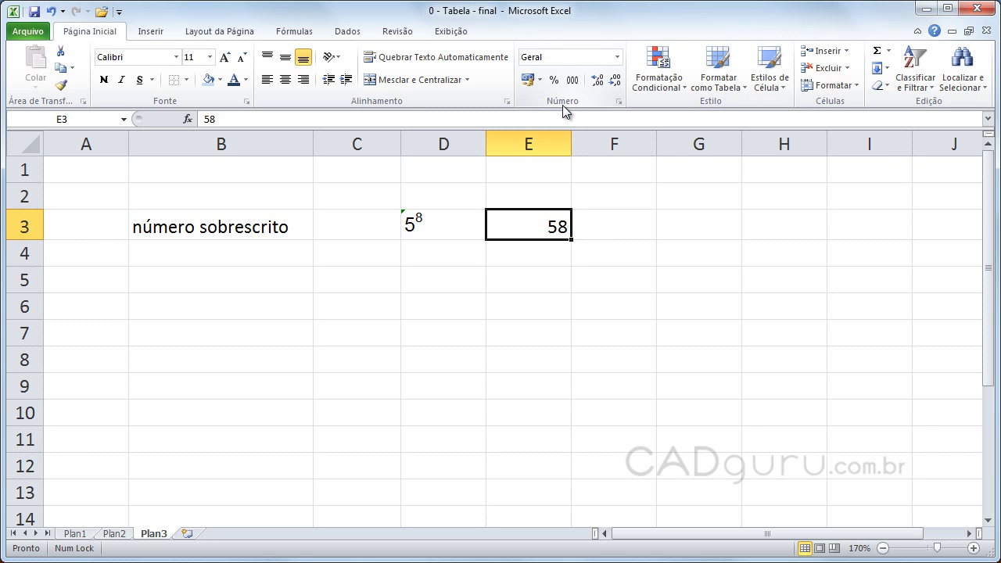
left_click(617, 57)
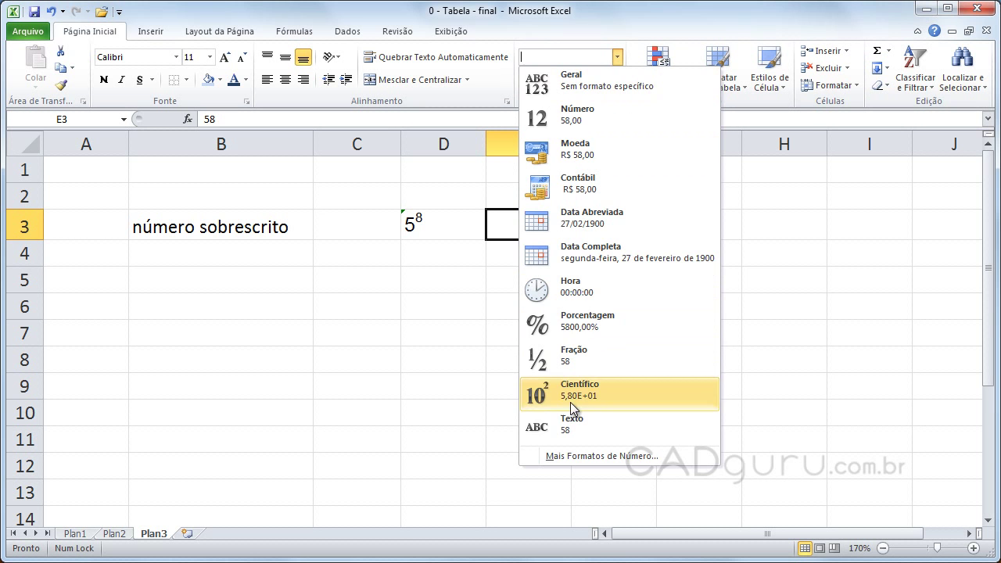
left_click(569, 424)
left_click(503, 261)
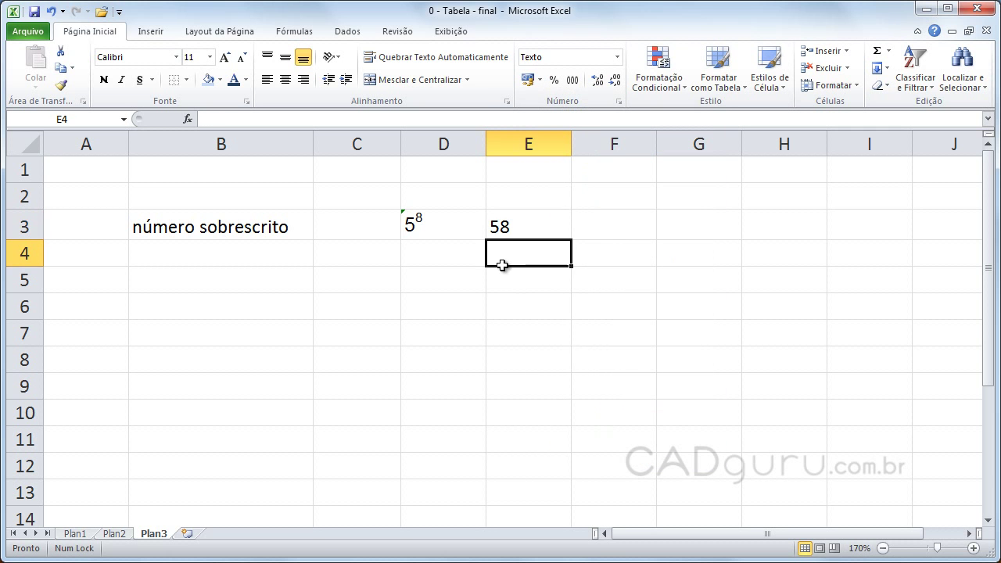
Format the 8 of 58 in cell E3 as superscript (Sobrescrito) at font size 14.
left_click(511, 236)
double_click(531, 227)
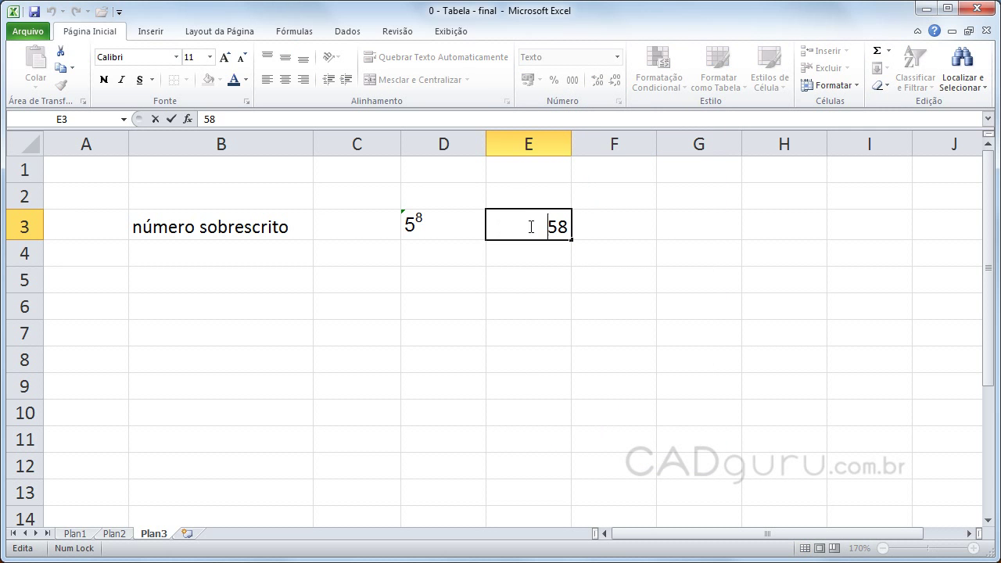
left_click_drag(557, 227, 566, 228)
left_click(247, 101)
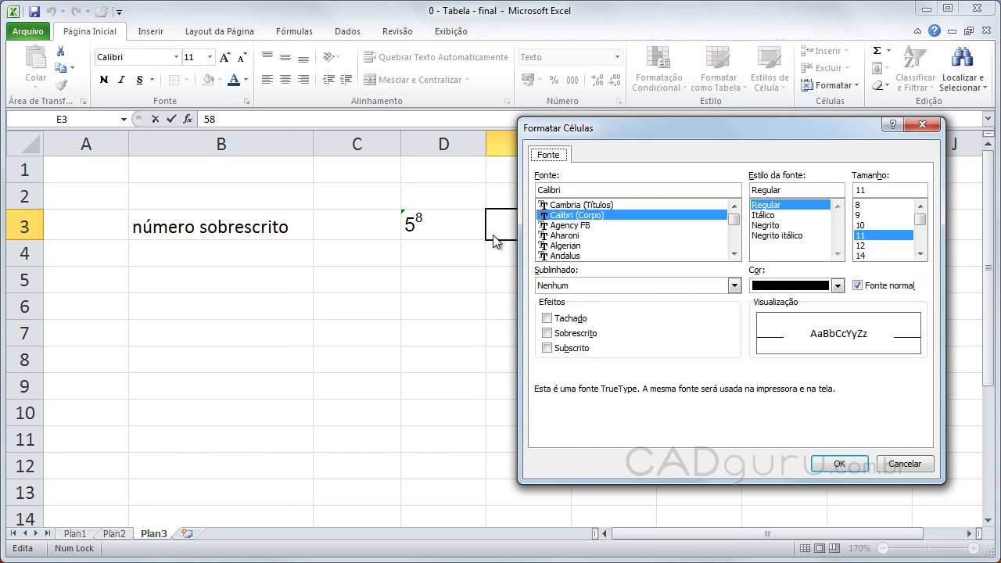
left_click(573, 333)
left_click(869, 256)
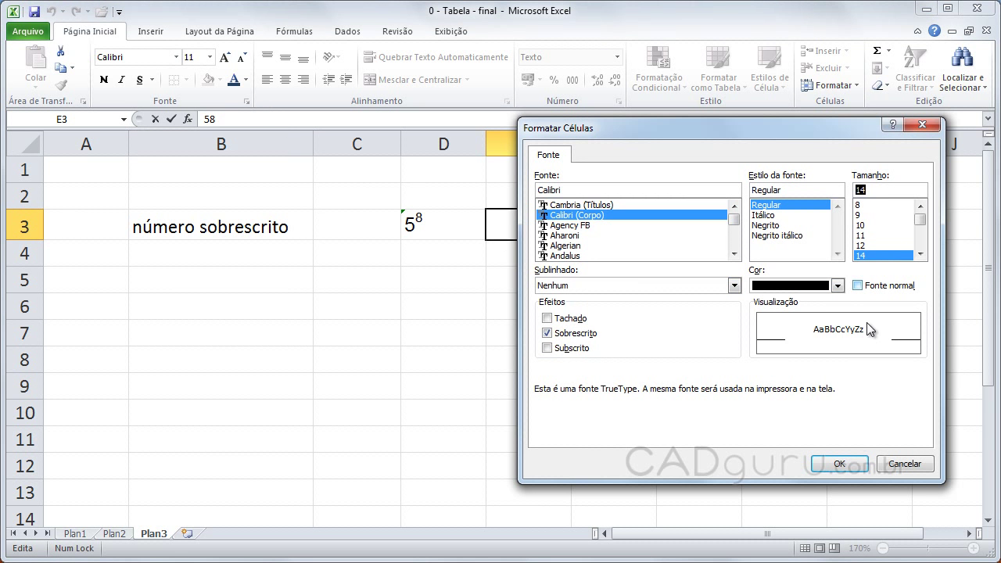
left_click(839, 464)
left_click(594, 333)
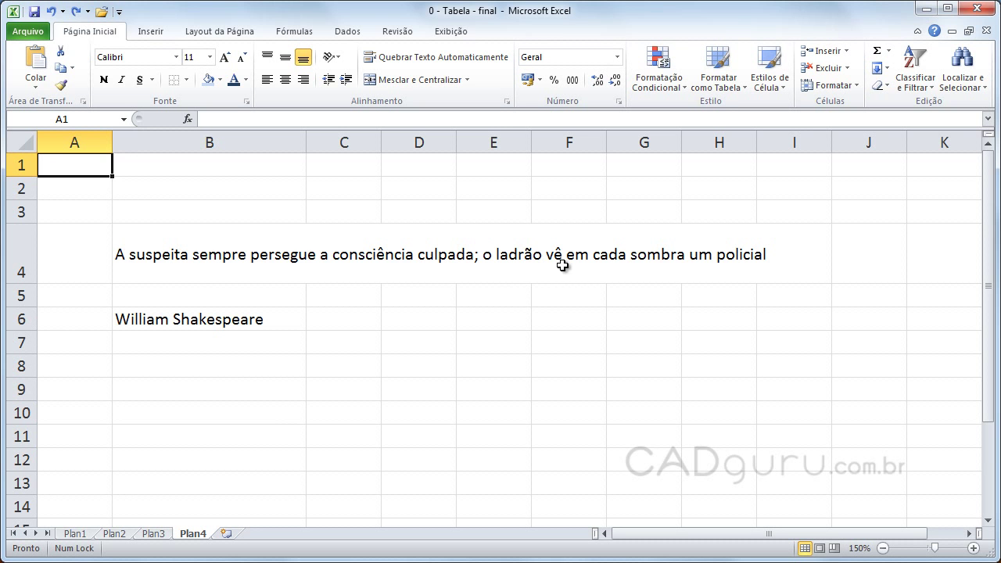
Wrap the quote in cell B4 automatically, and resize column B and row 4 so the text fits on three lines.
left_click(218, 260)
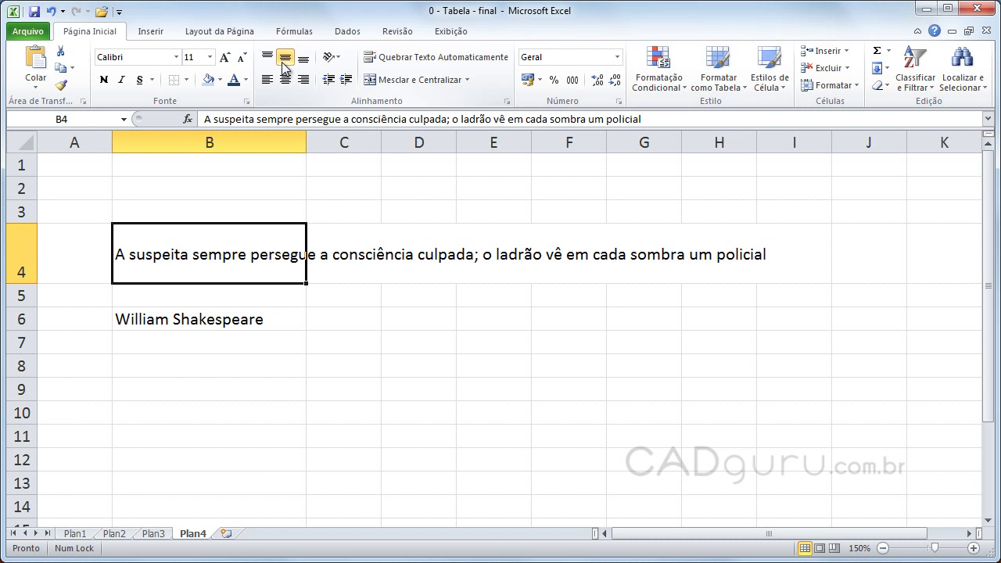
left_click(423, 63)
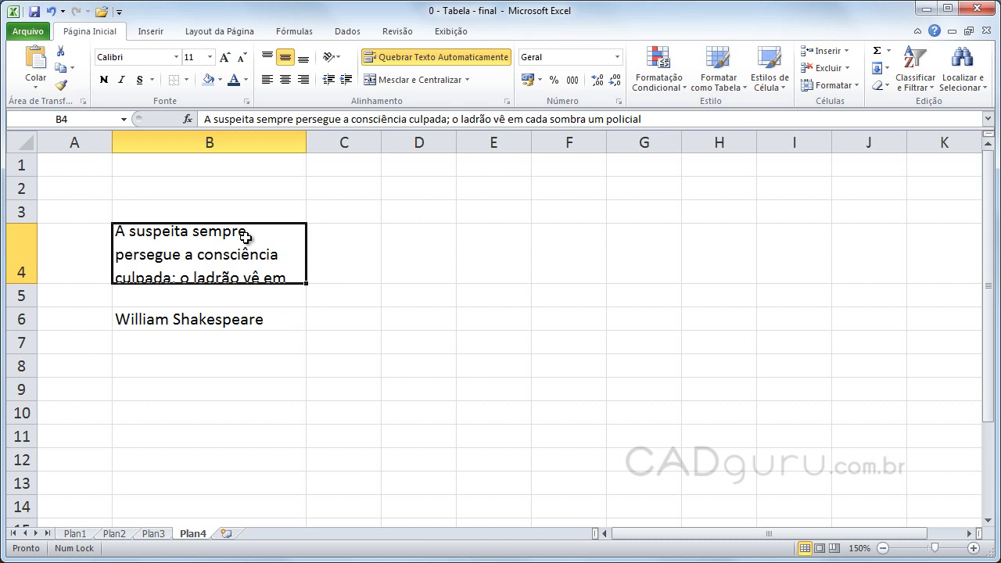
double_click(306, 140)
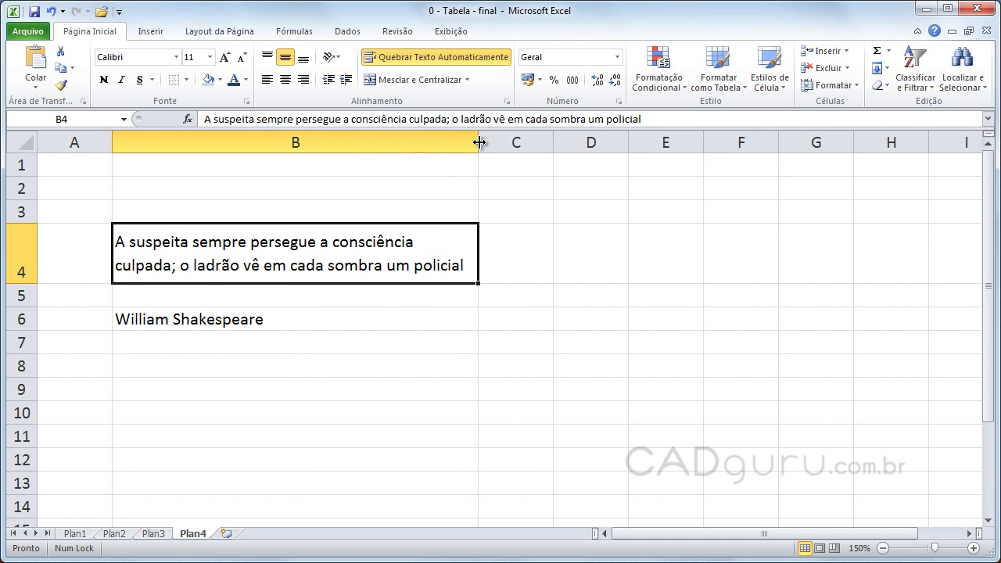
left_click_drag(477, 142, 351, 142)
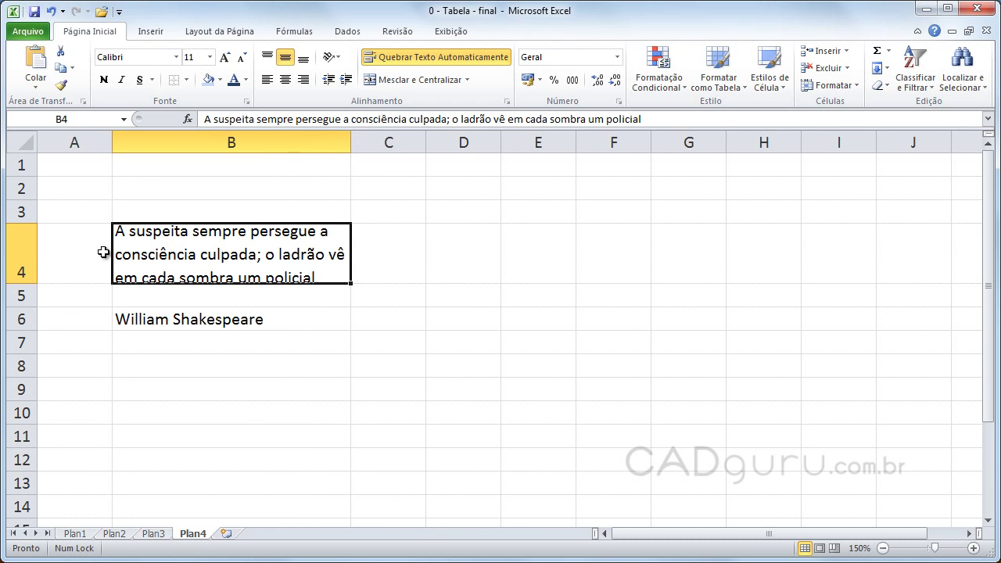
left_click_drag(22, 279, 25, 291)
double_click(24, 284)
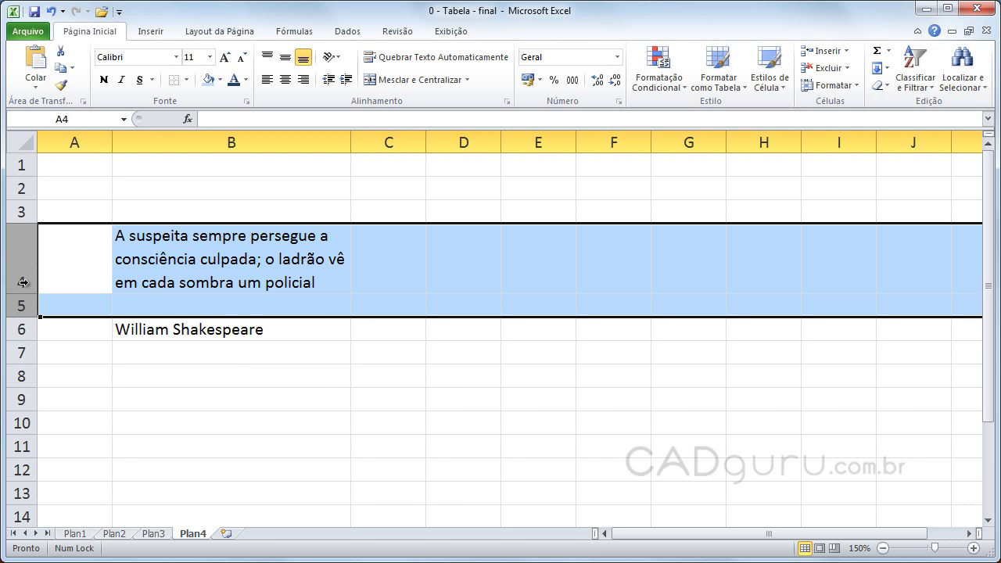
left_click(316, 373)
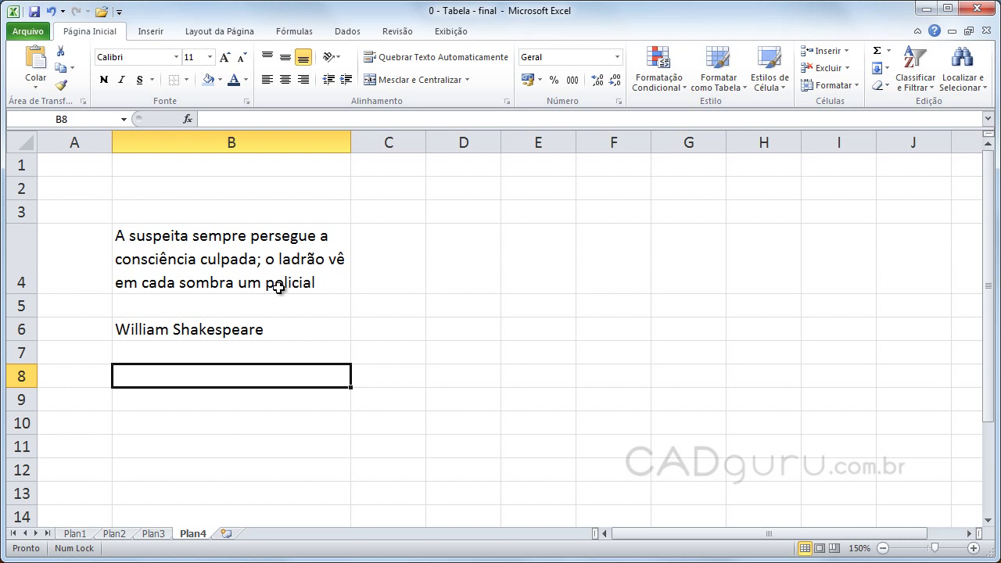
Set the horizontal alignment of the quote in cell B4 to Justificar.
left_click(197, 260)
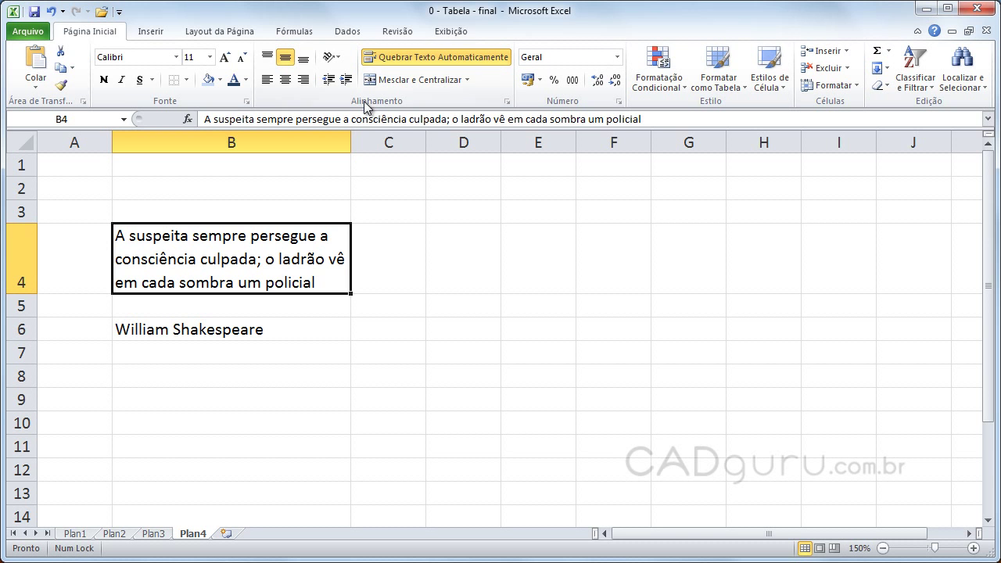
left_click(506, 103)
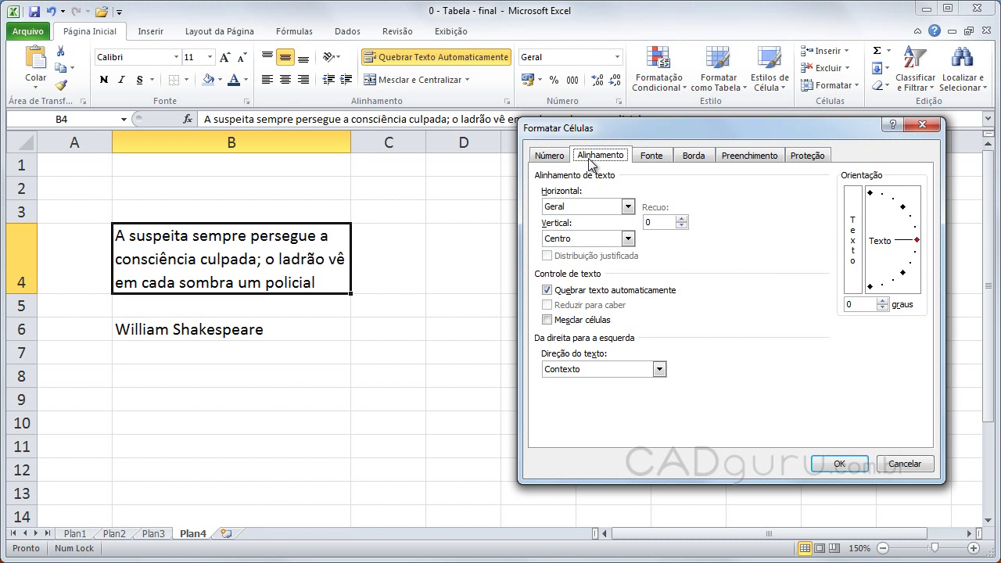
left_click(580, 208)
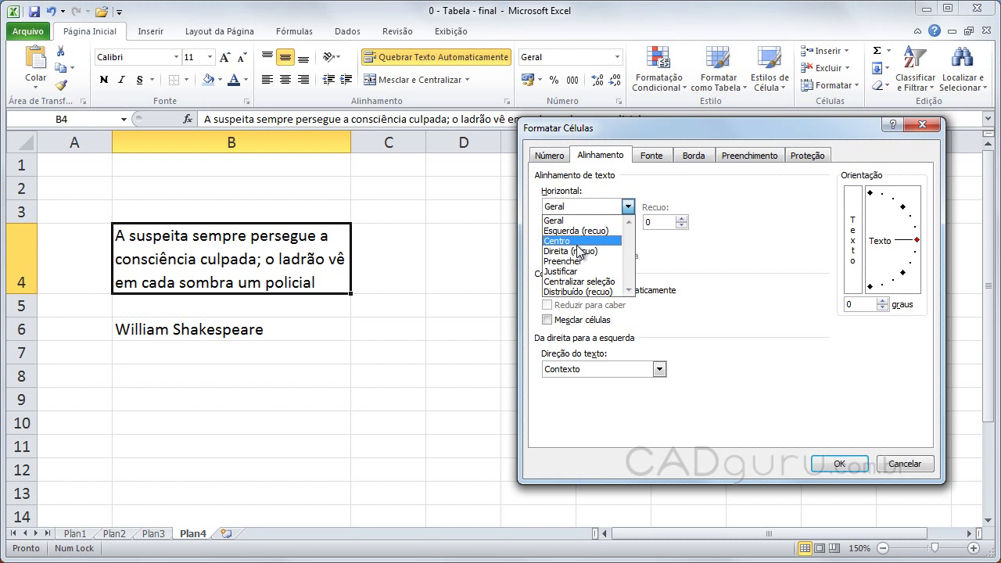
left_click(572, 271)
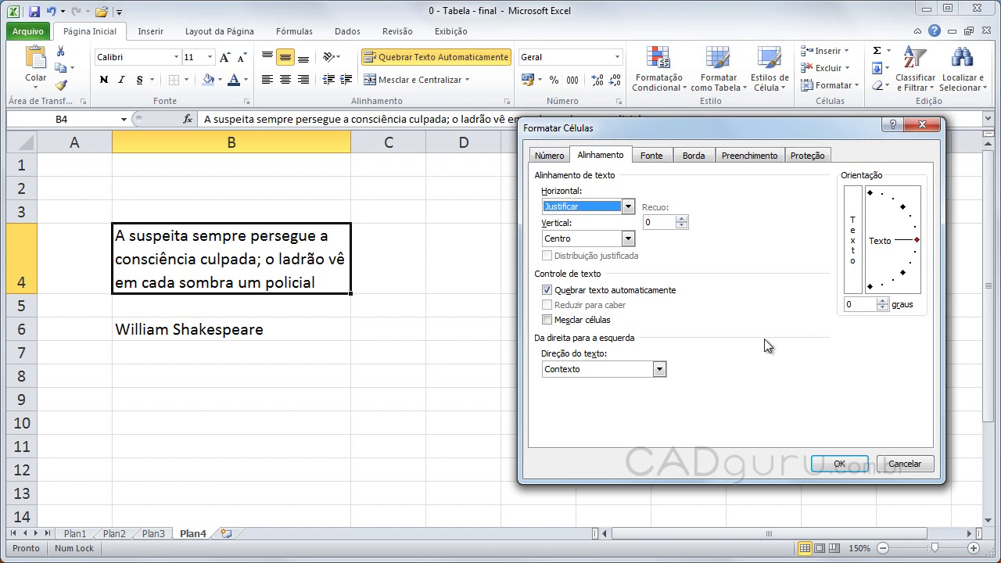
left_click(836, 464)
left_click(556, 369)
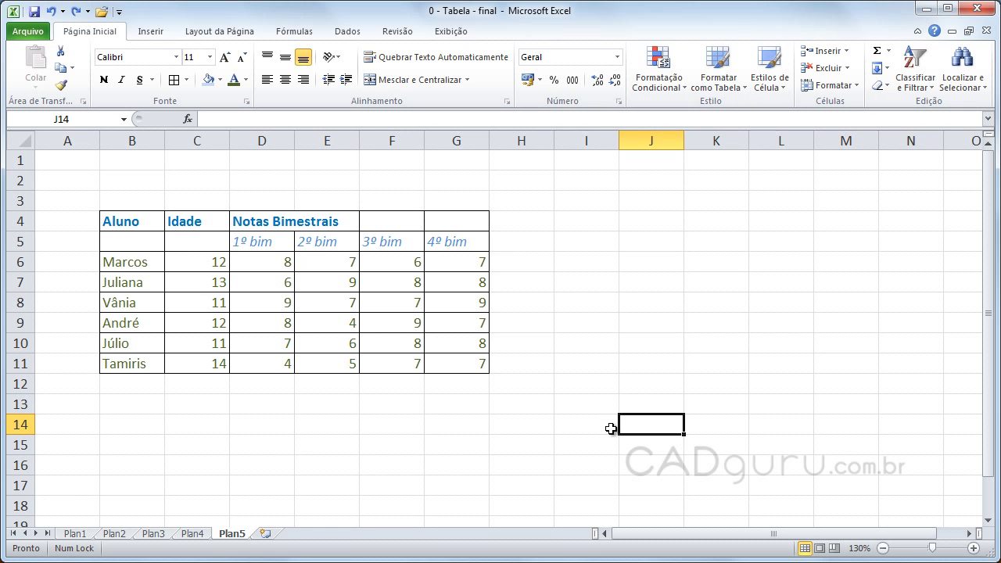
Examine the individual cells D4 to G4 in the "Notas Bimestrais" heading row of the grades table.
left_click(333, 429)
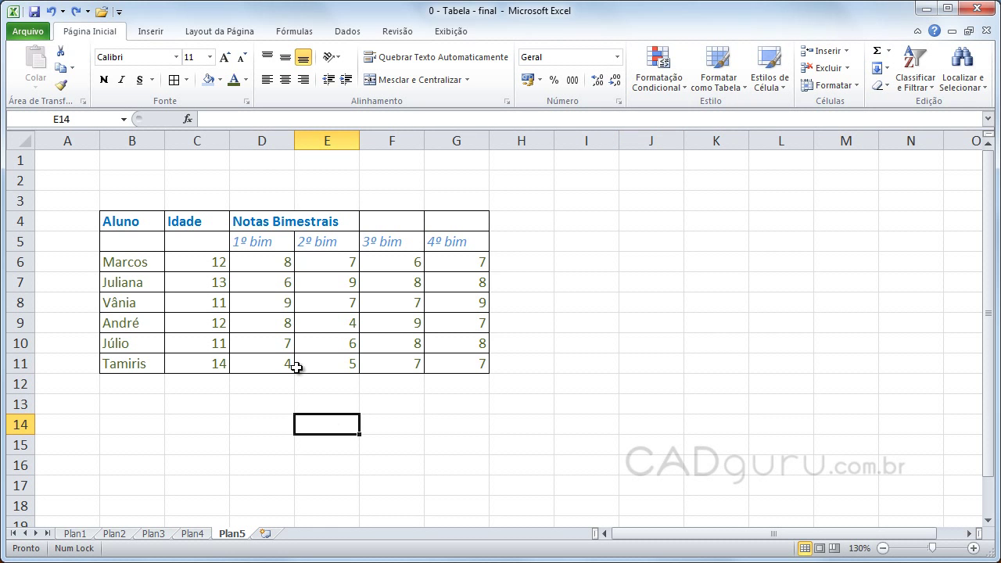
left_click_drag(258, 222, 440, 222)
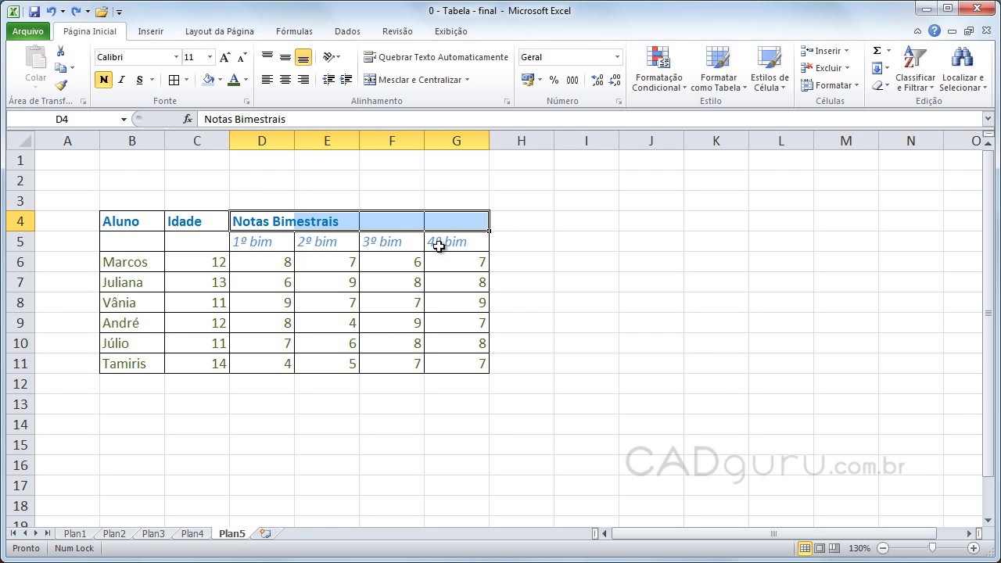
left_click(649, 261)
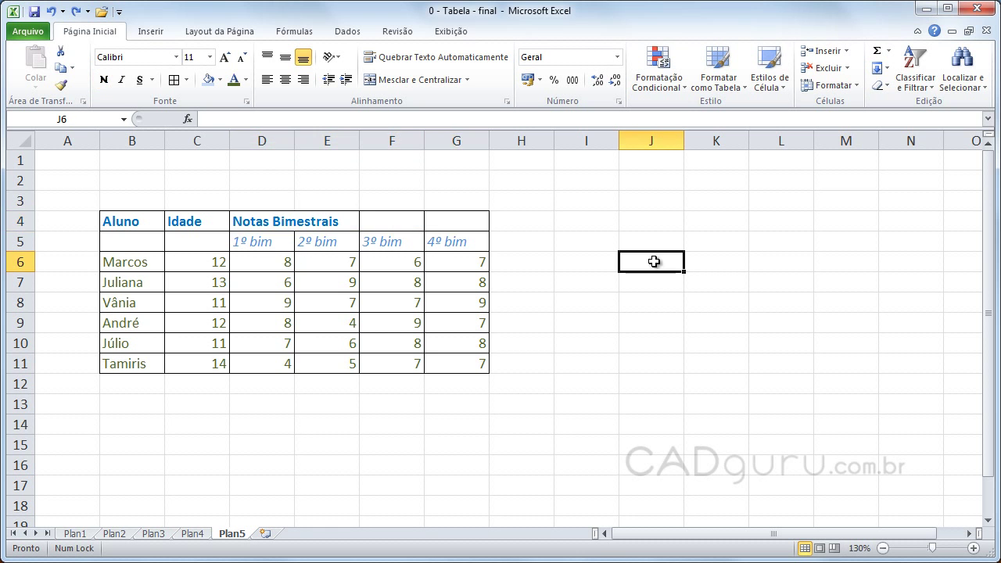
left_click(279, 223)
left_click(333, 222)
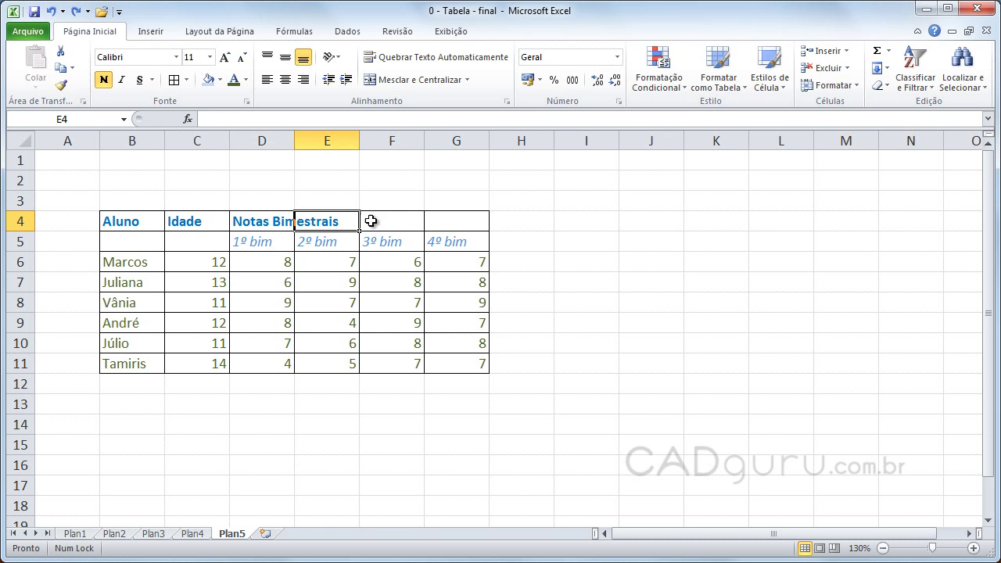
left_click(376, 224)
left_click(451, 223)
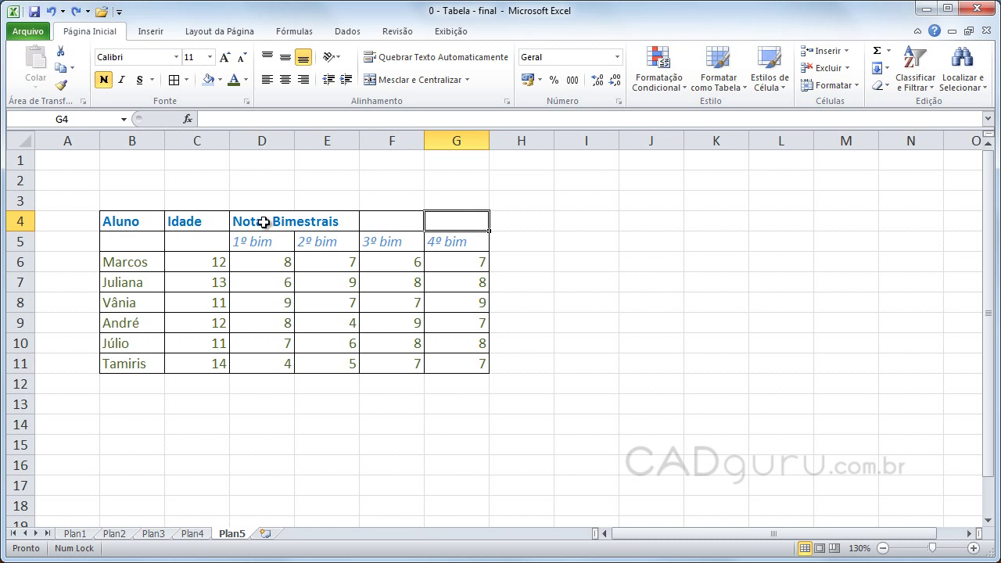
Merge and center cells D4:G4 for the "Notas Bimestrais" heading.
left_click_drag(261, 220, 435, 226)
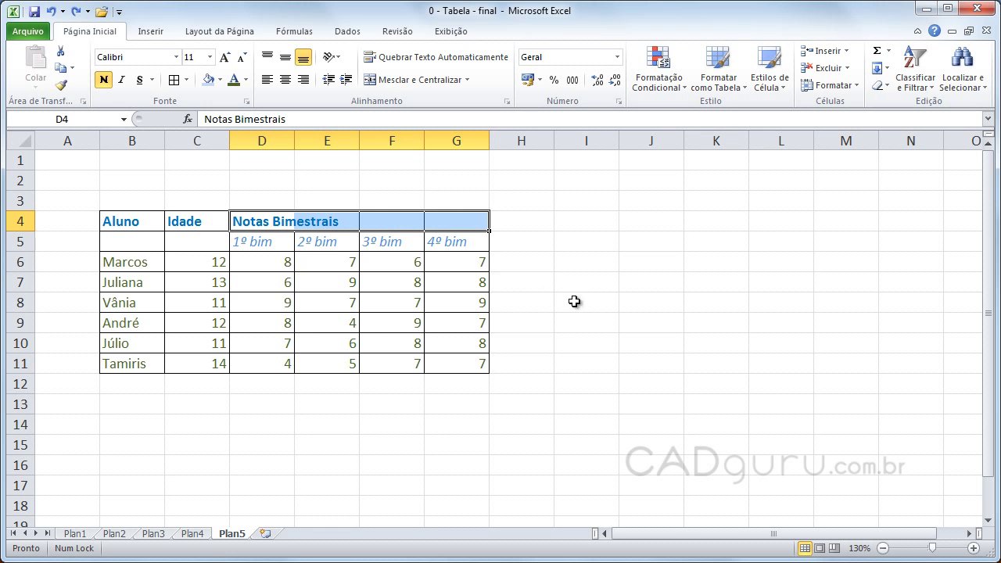
left_click(391, 81)
left_click(539, 291)
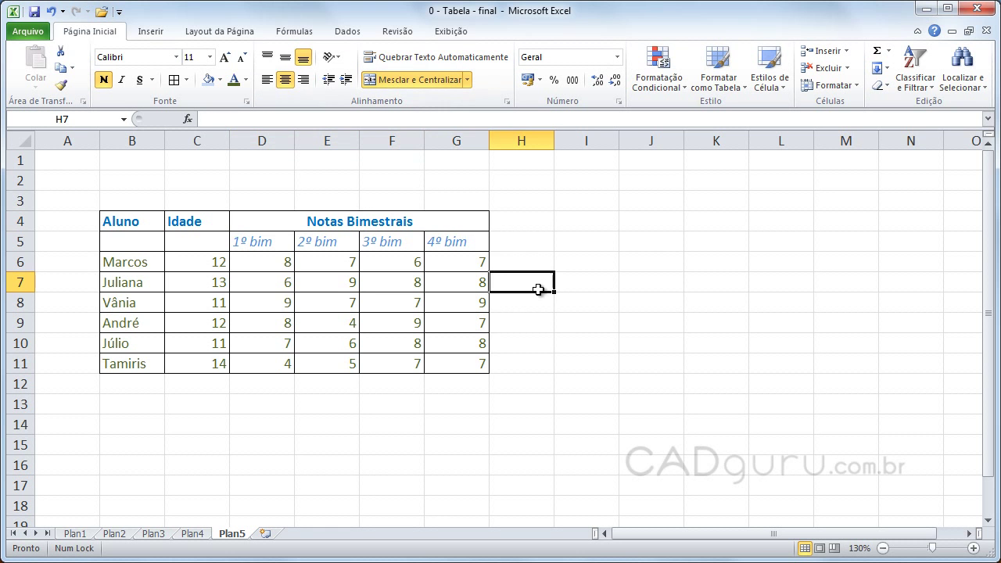
left_click(622, 241)
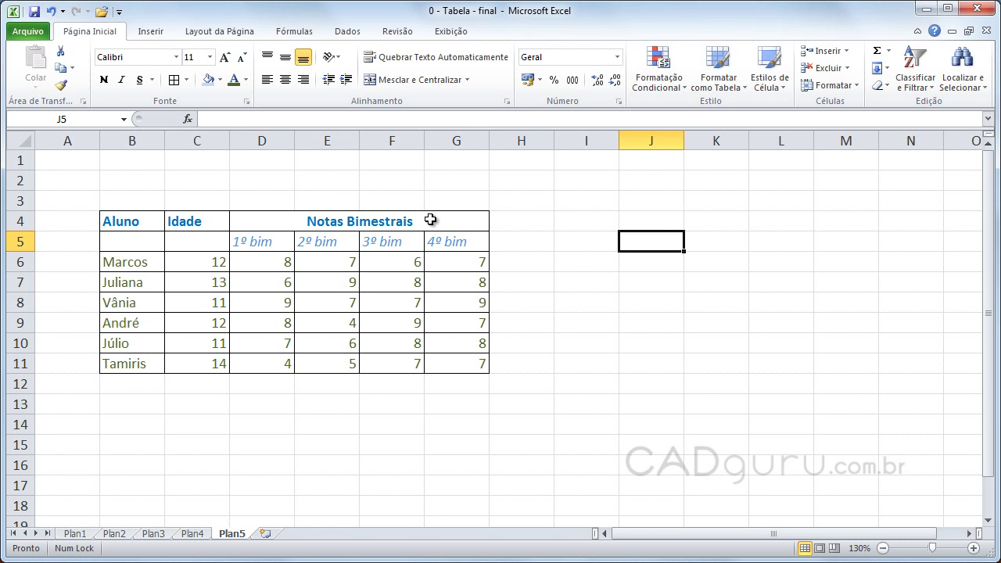
Merge and center cells B4:B5 for the "Aluno" heading.
left_click_drag(130, 222, 132, 235)
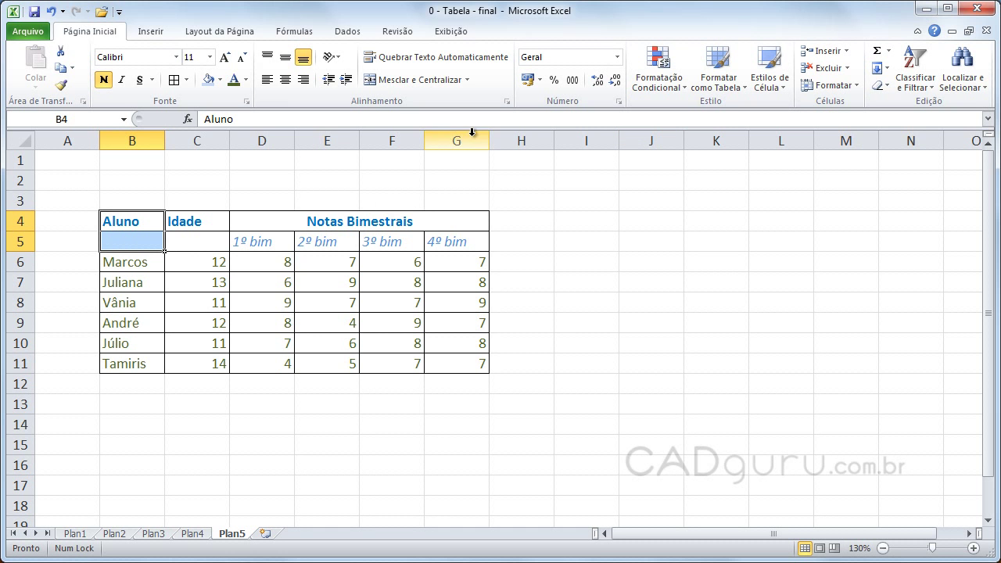
left_click(404, 83)
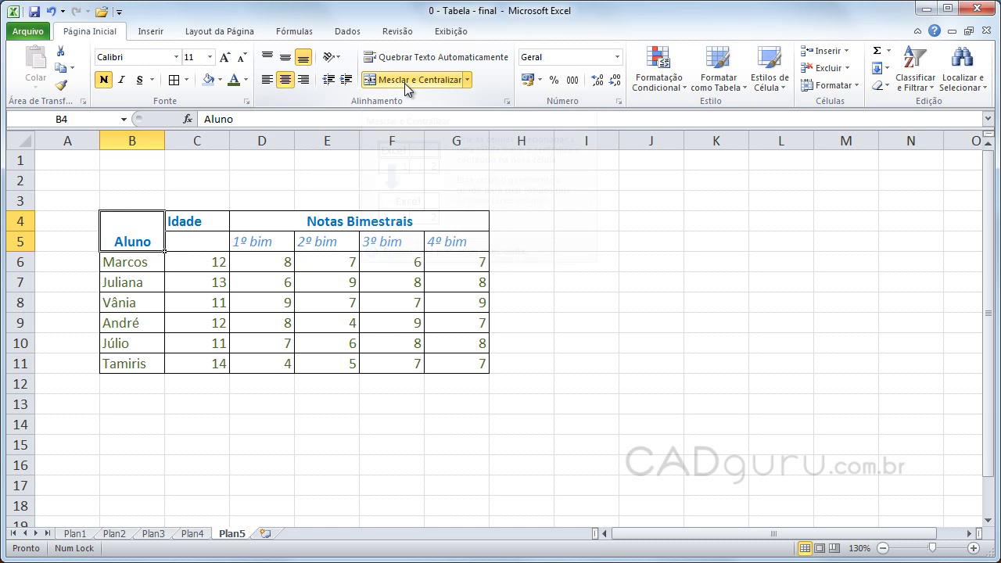
left_click(557, 317)
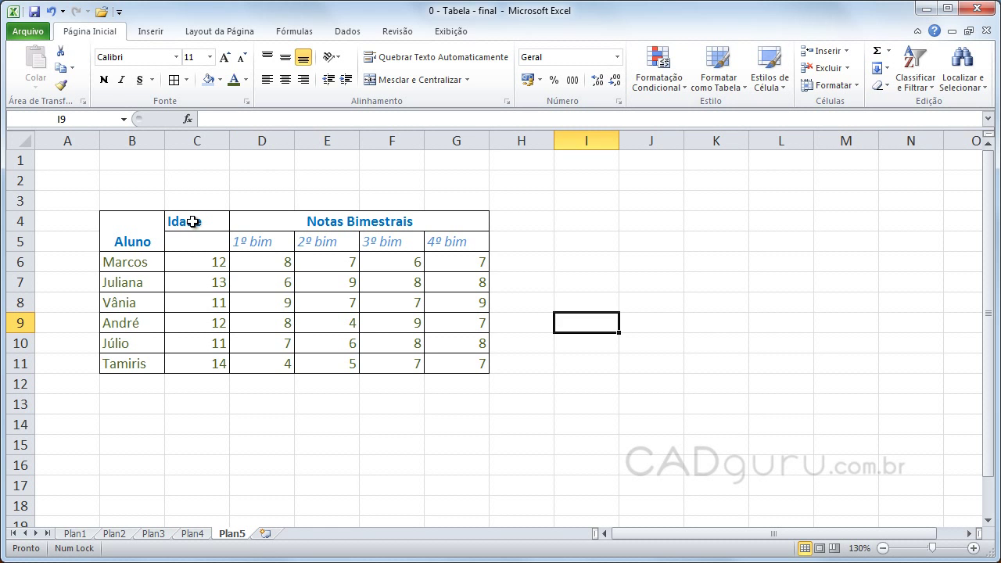
Merge cells C4:C5 of the "Idade" heading through the cell alignment settings, with horizontal alignment Centro.
left_click_drag(196, 221, 197, 234)
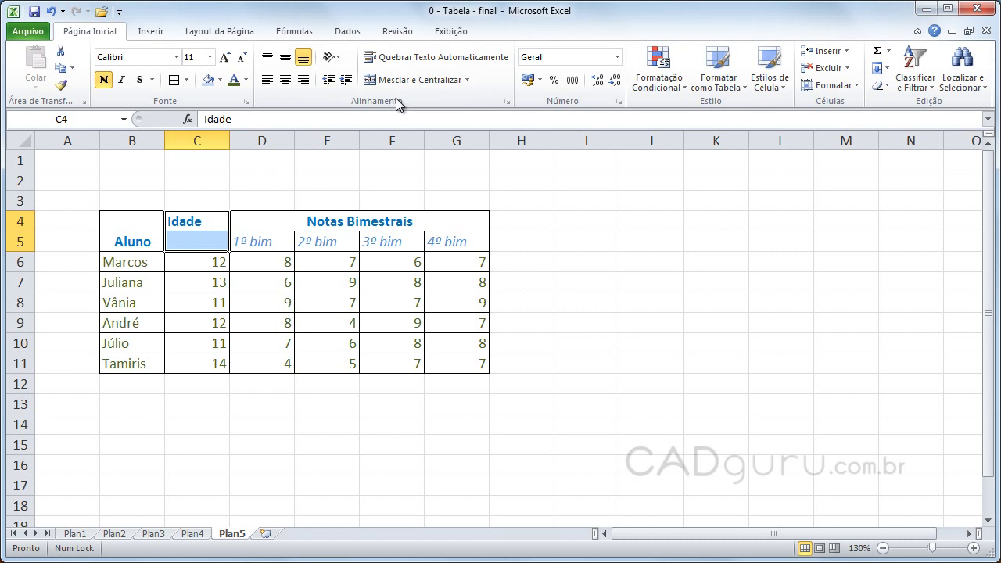
left_click(507, 102)
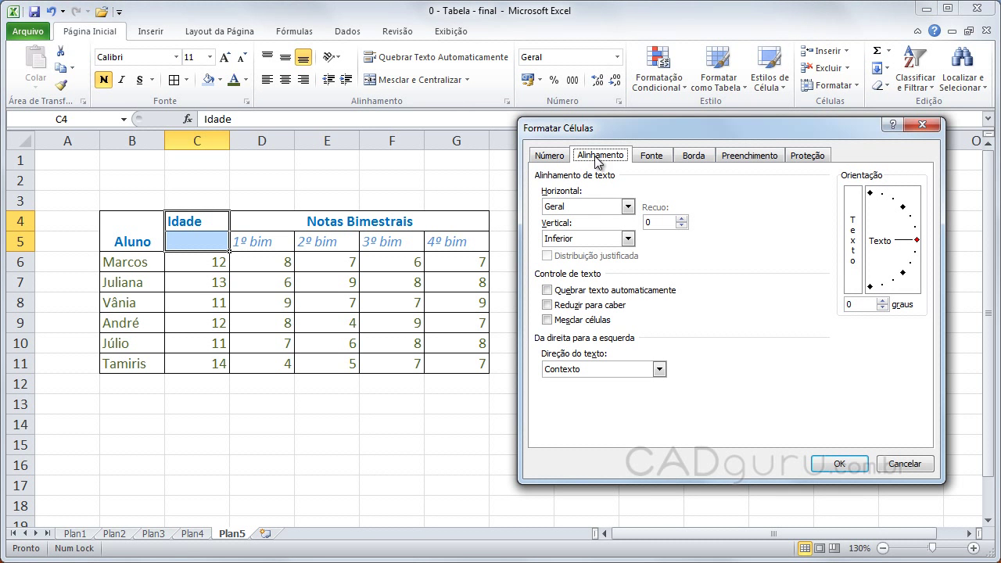
left_click(547, 320)
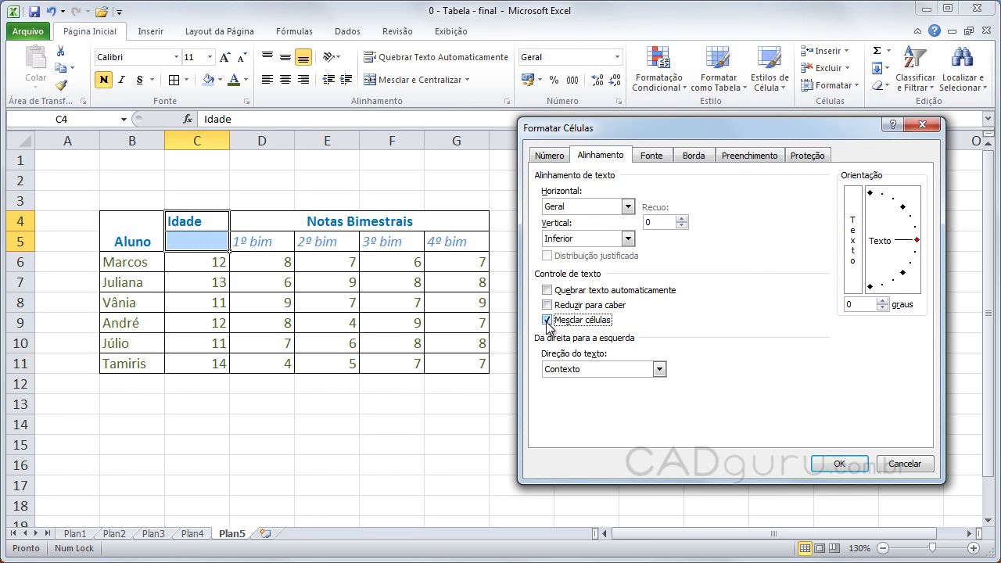
left_click(583, 209)
left_click(569, 238)
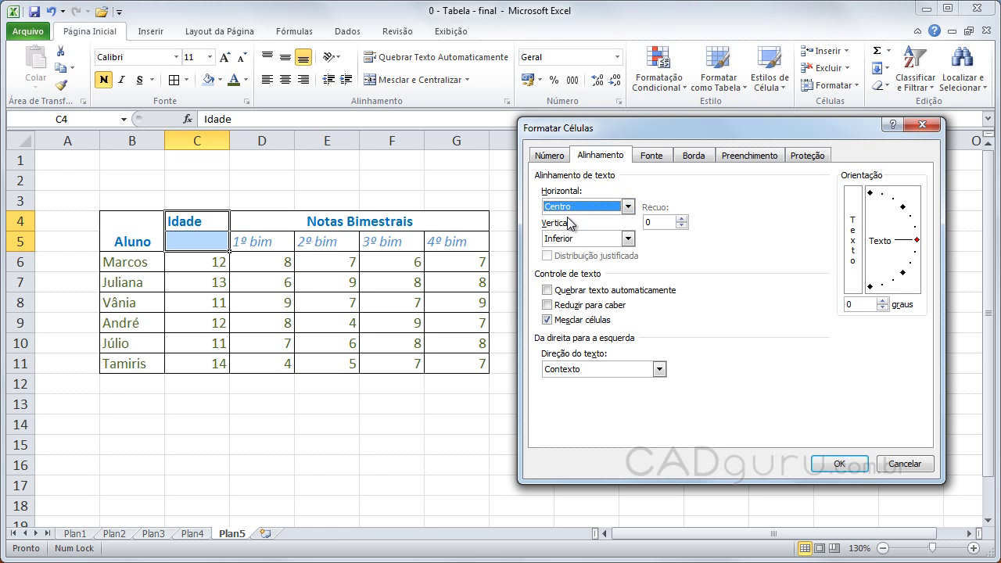
left_click(842, 467)
left_click(657, 389)
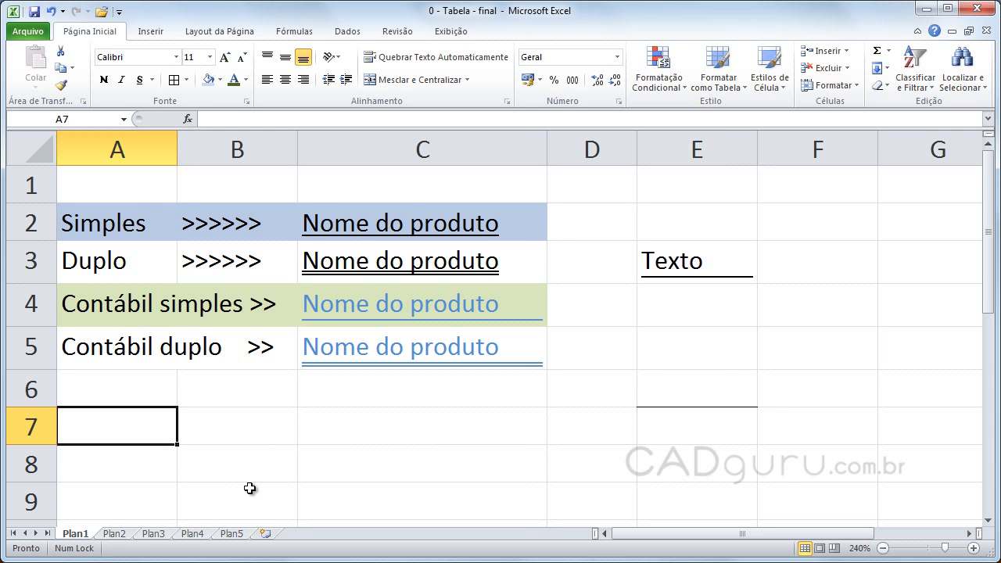
Review the formatting examples on the sheets Plan2, Plan3, Plan4 and Plan5 in turn.
left_click(121, 535)
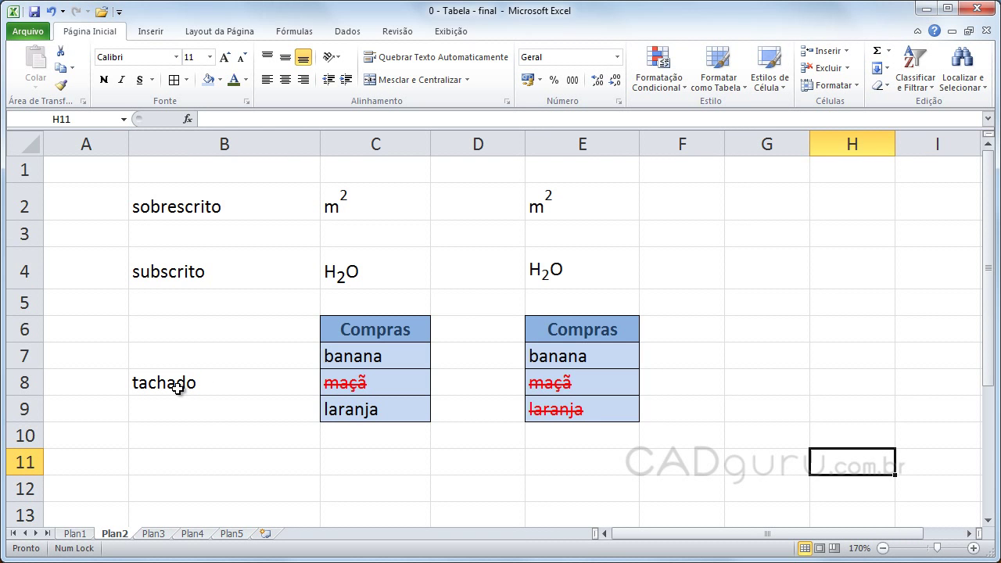
left_click(160, 530)
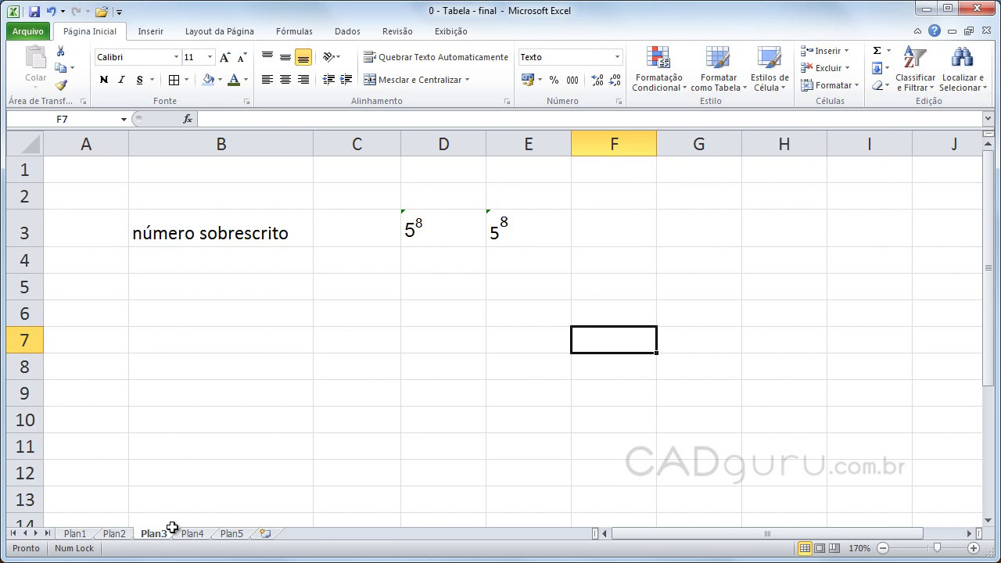
left_click(200, 534)
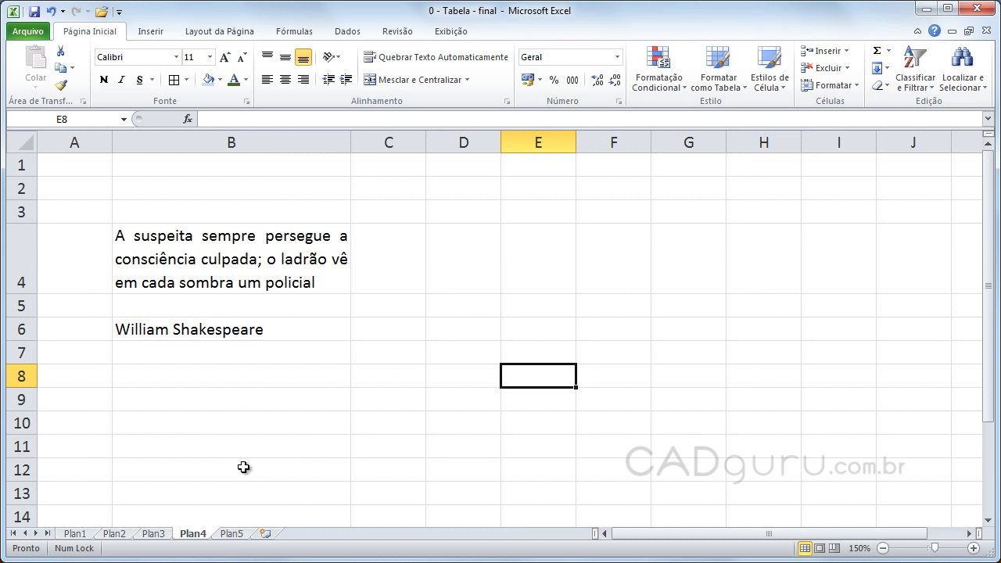
left_click(231, 533)
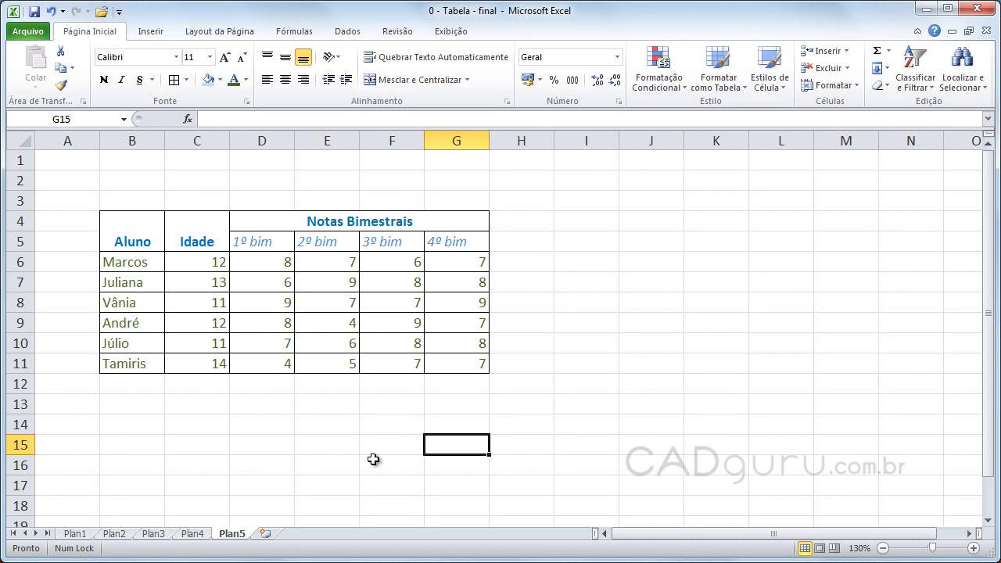
left_click(254, 444)
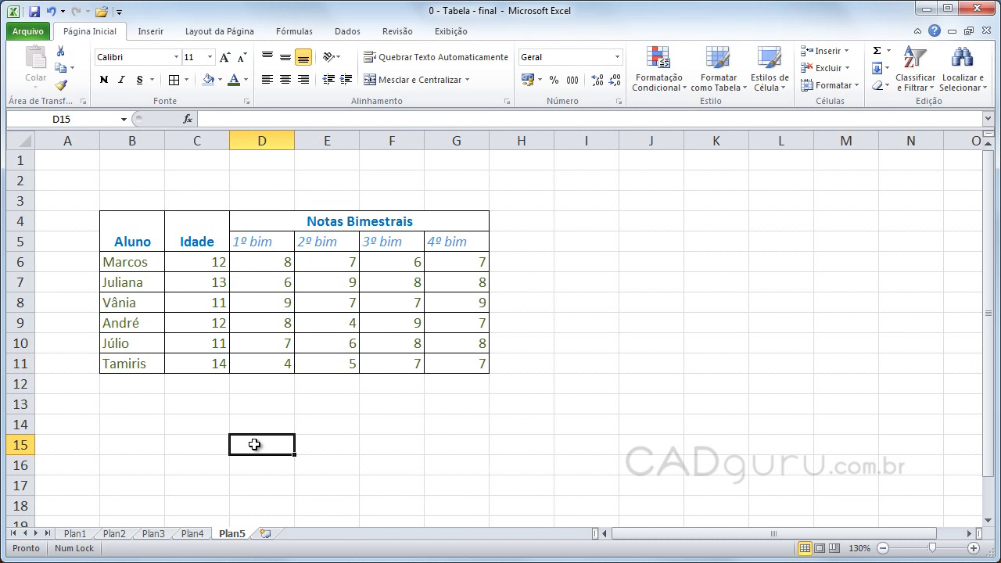